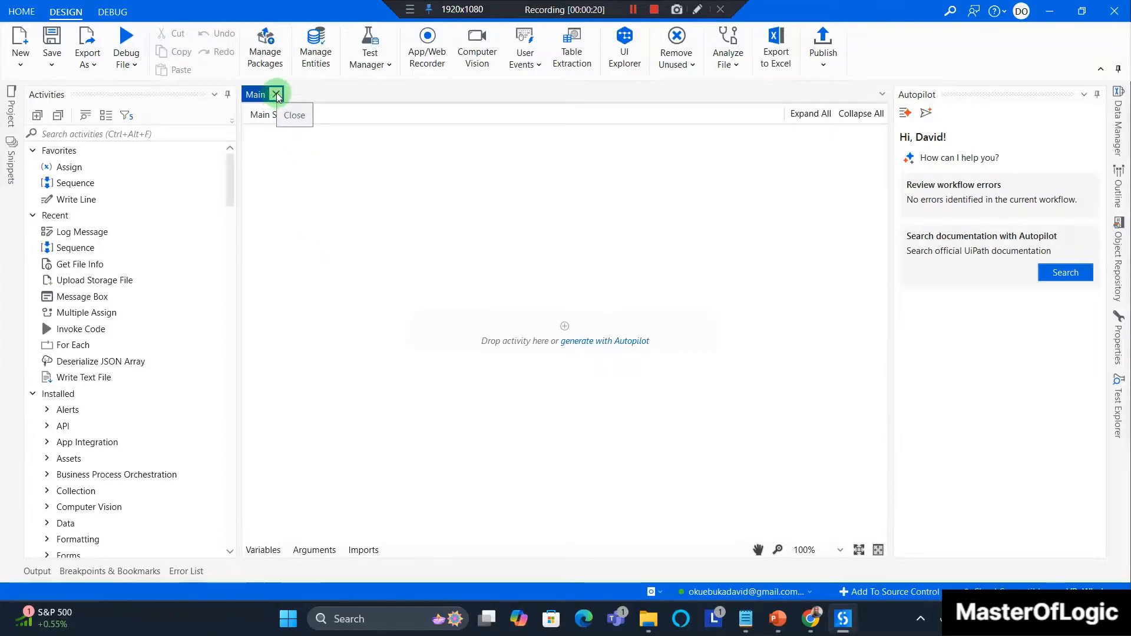
Close the Main workflow and create a new sequence workflow named GetPlayerRequest in the QuizBot project.
left_click(276, 94)
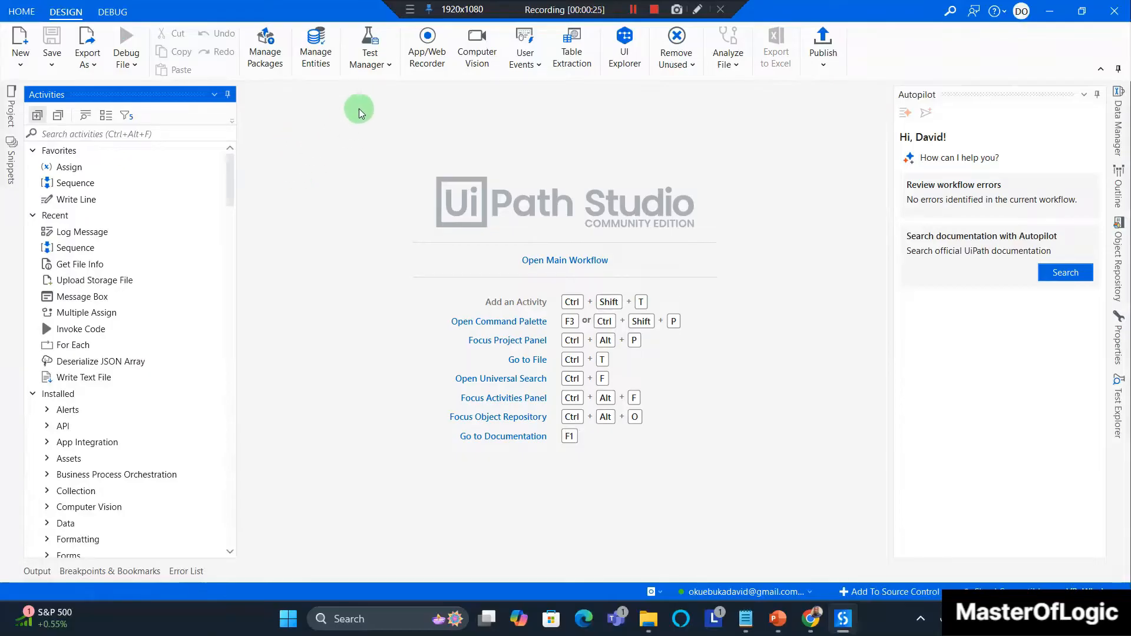
left_click(21, 46)
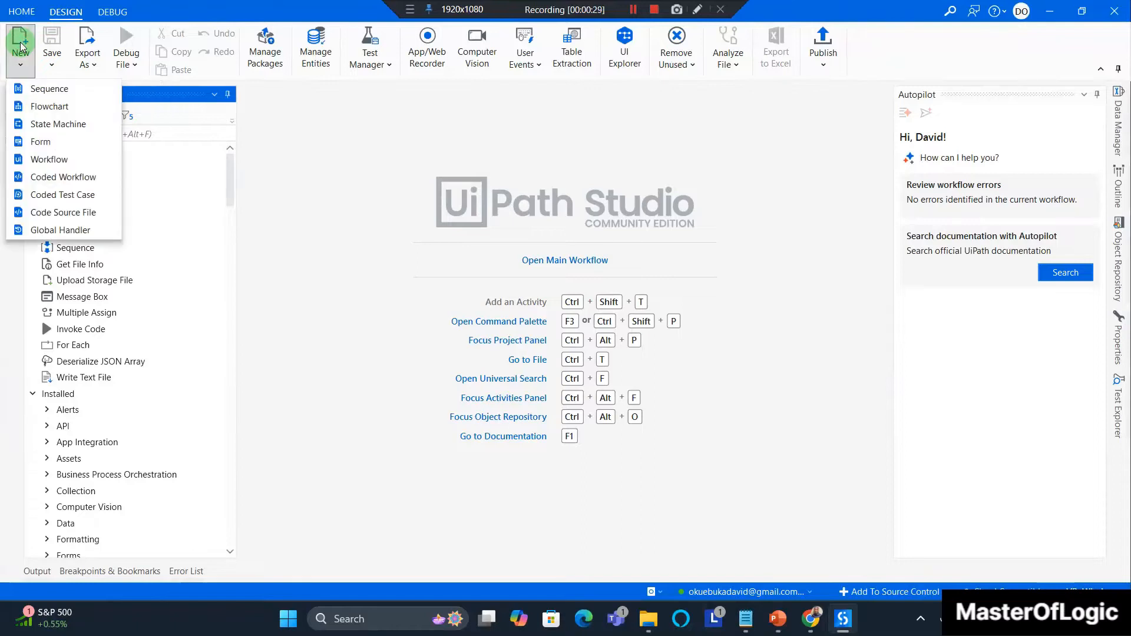
left_click(33, 90)
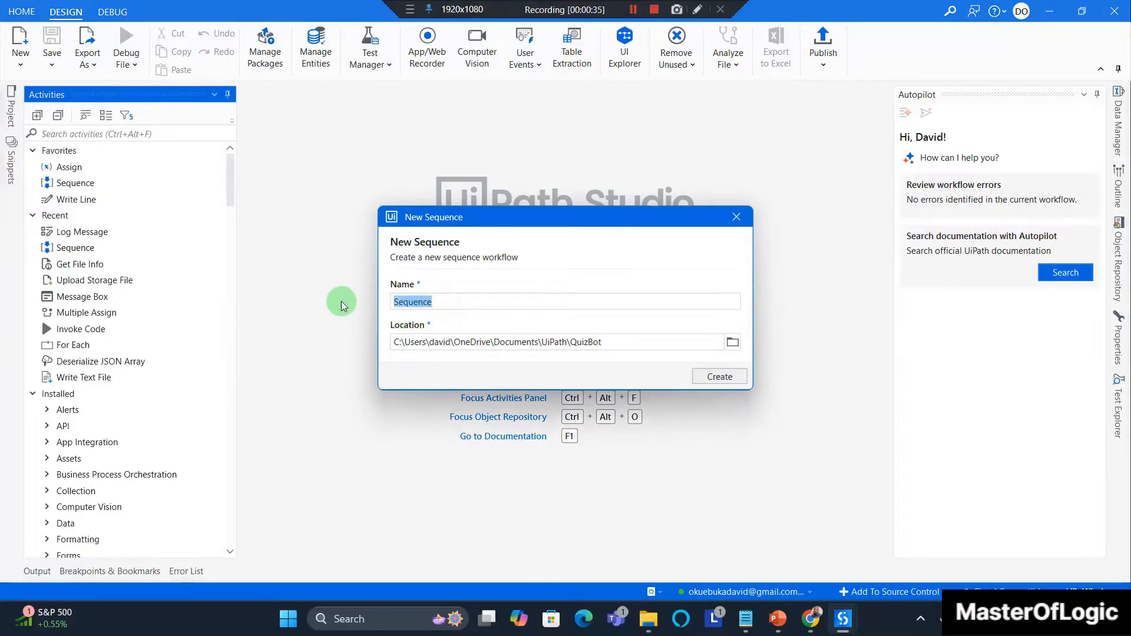
type("GetPlayerR")
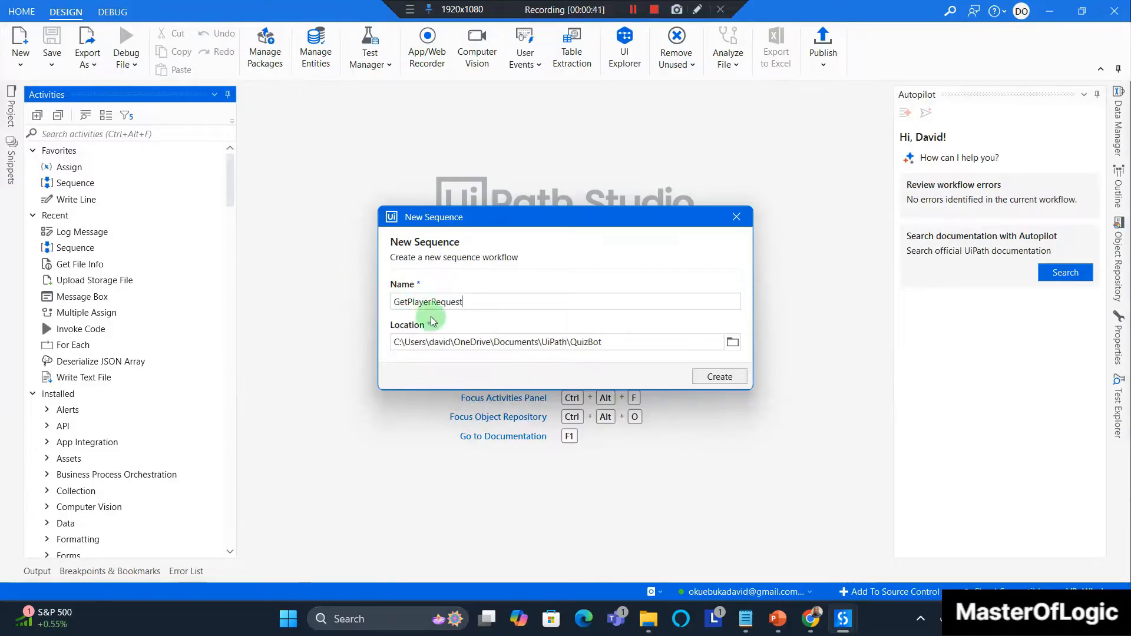
left_click(719, 378)
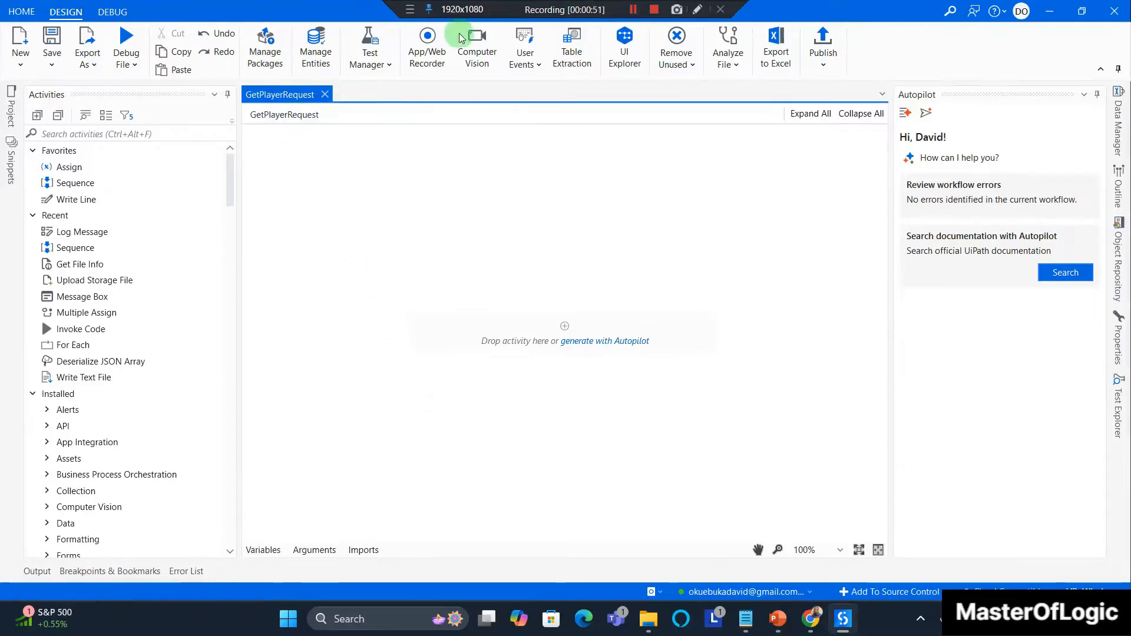
left_click(633, 10)
left_click(634, 9)
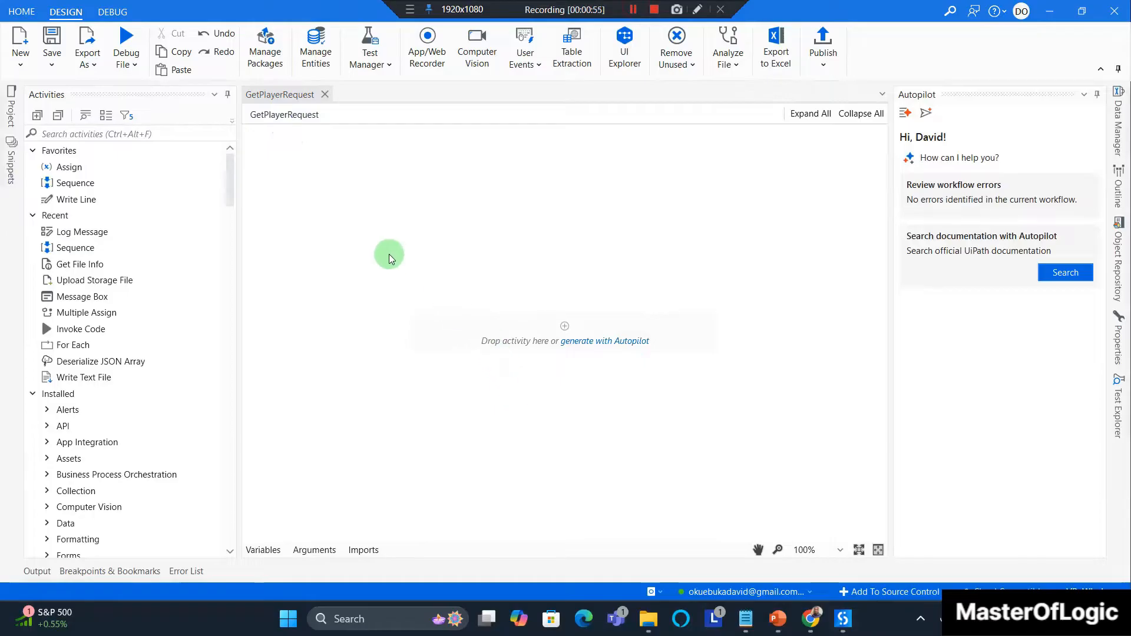
Open the Main.xaml workflow from the project files, and close it again.
left_click(12, 114)
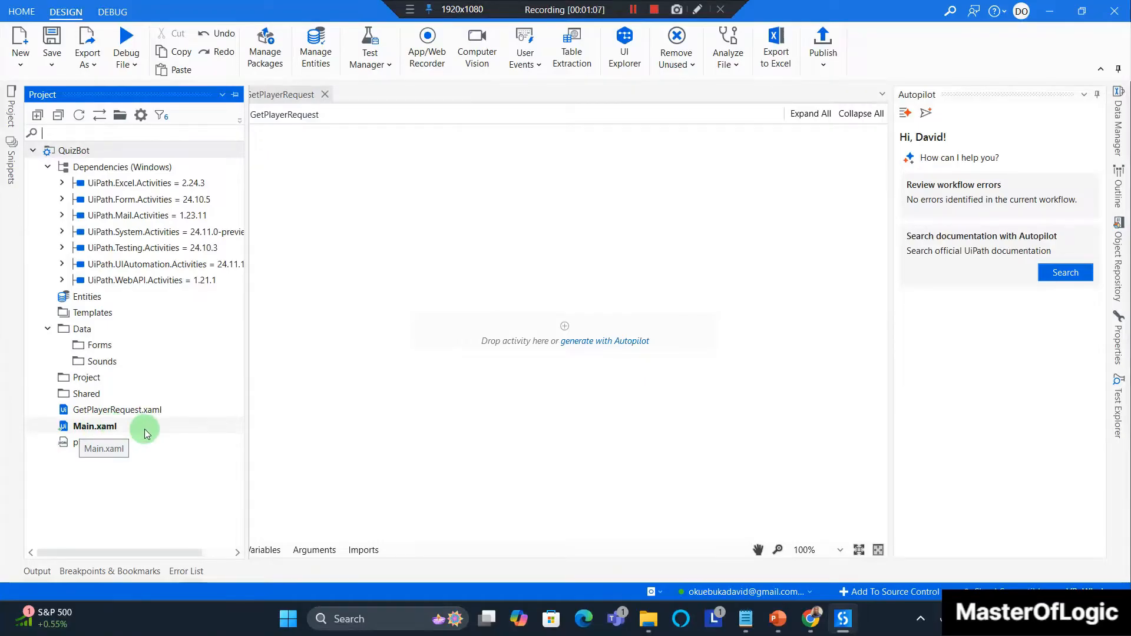
double_click(82, 430)
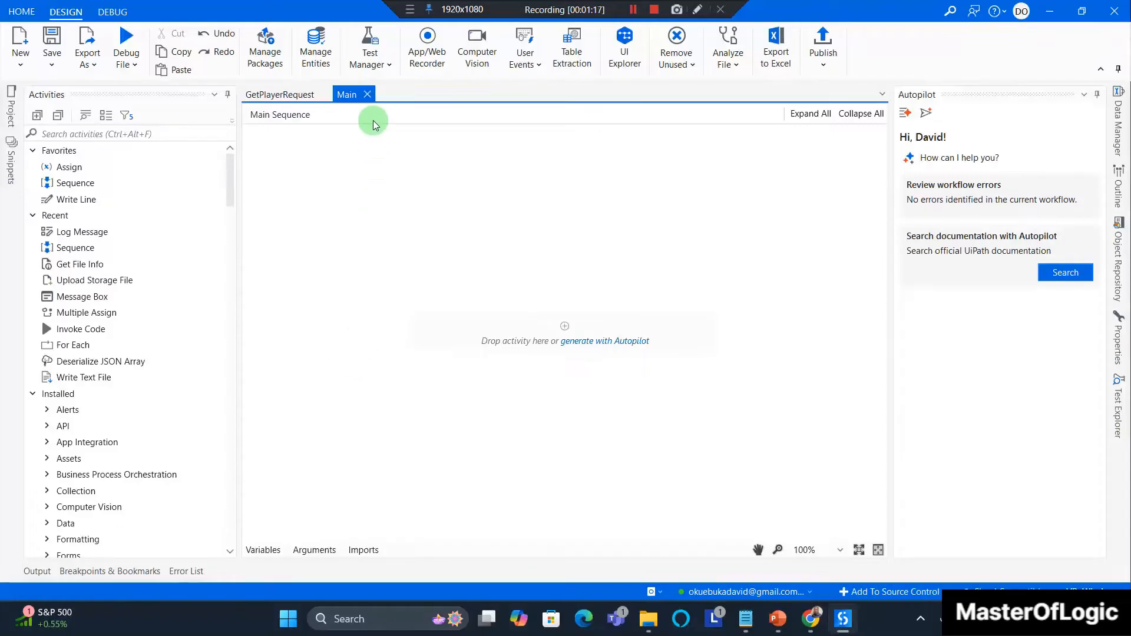
left_click(367, 95)
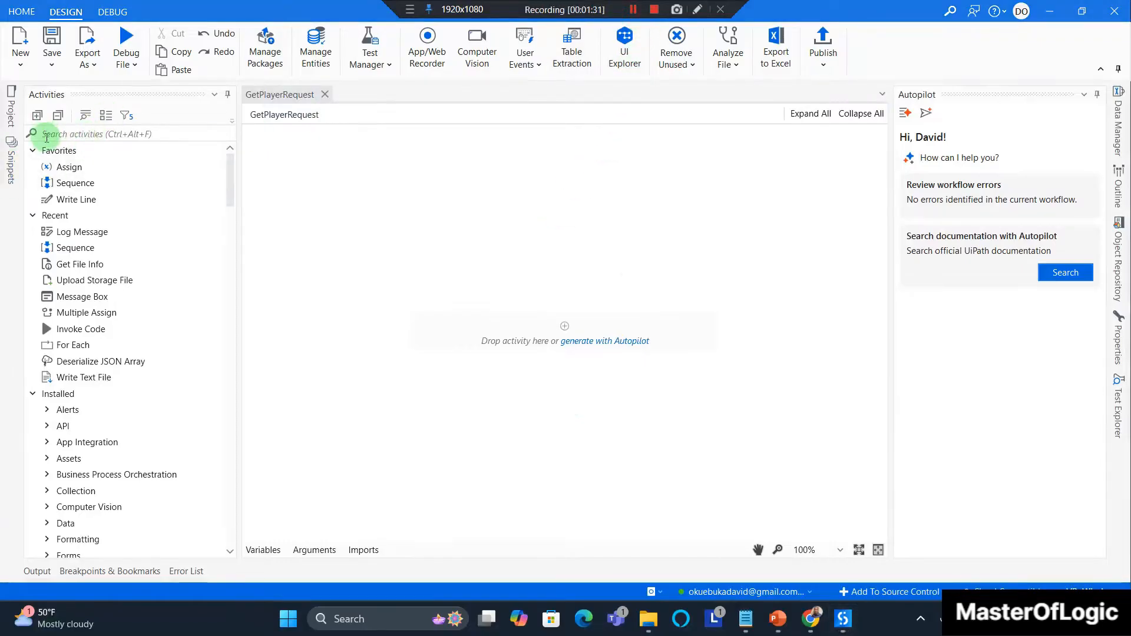
Find the Sequence activity, add it to the empty GetPlayerRequest workflow, and save the workflow.
left_click(59, 133)
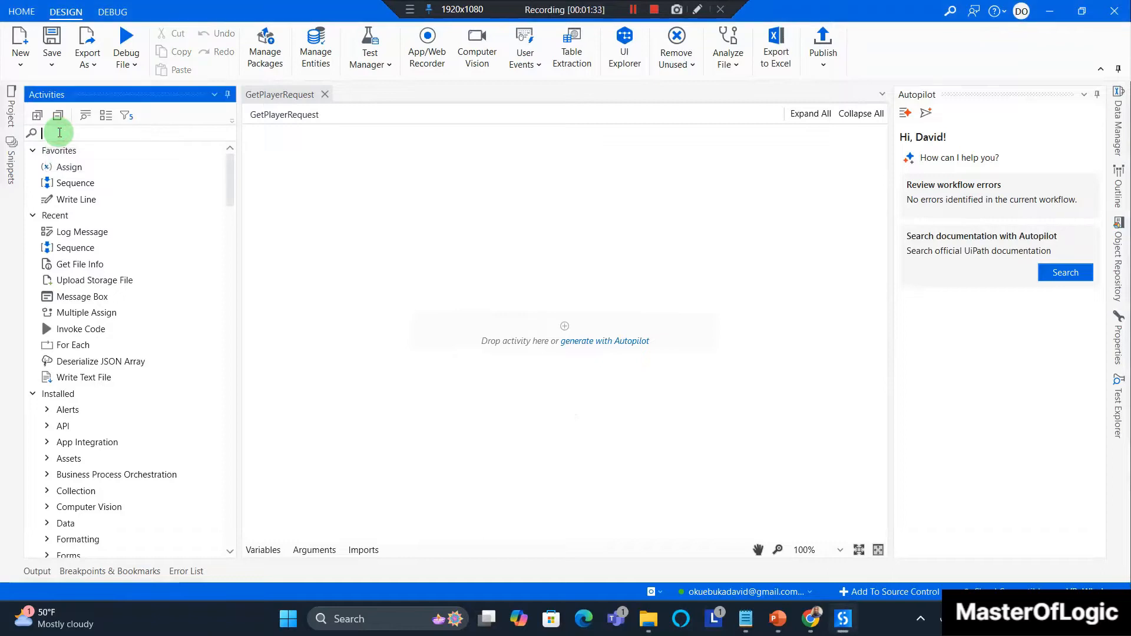
type("Seque")
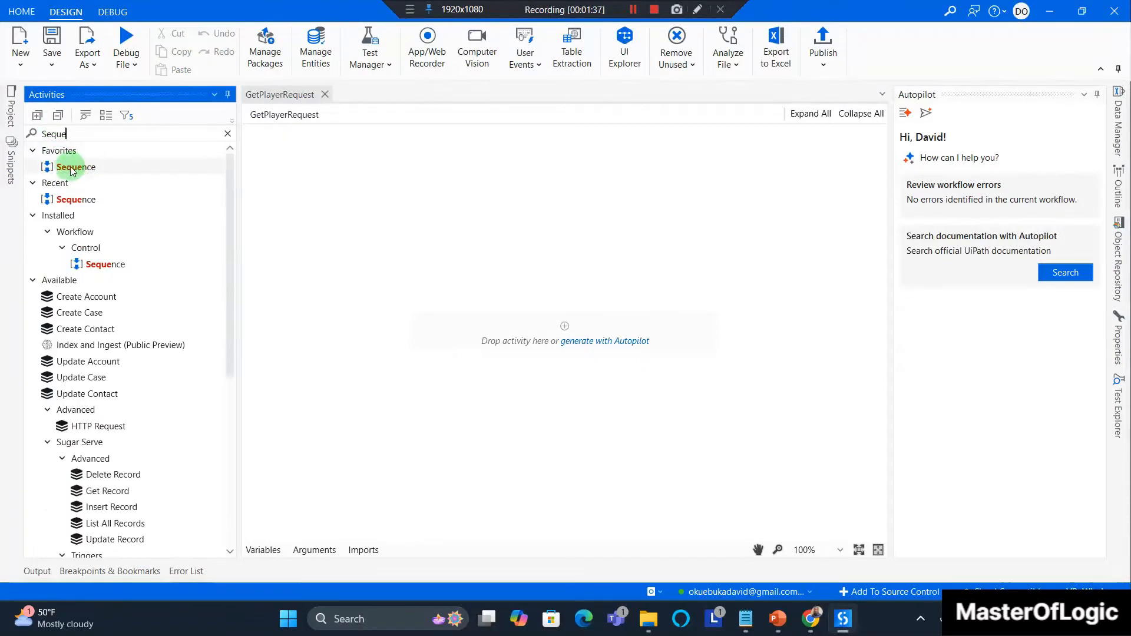
left_click(94, 268)
left_click_drag(94, 269, 576, 326)
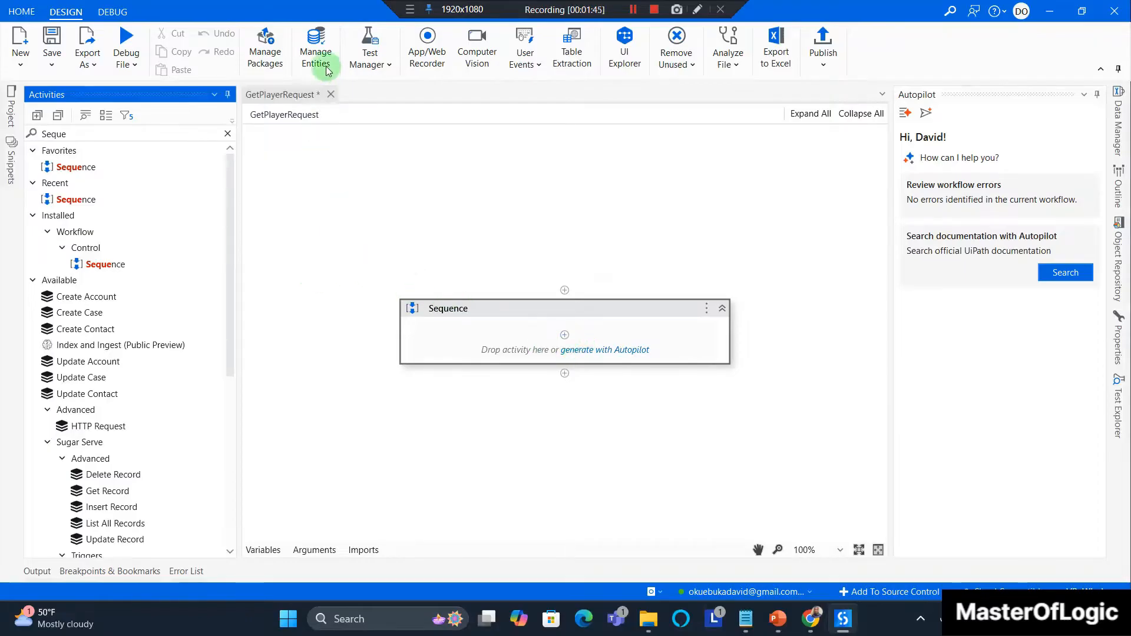
left_click(502, 305)
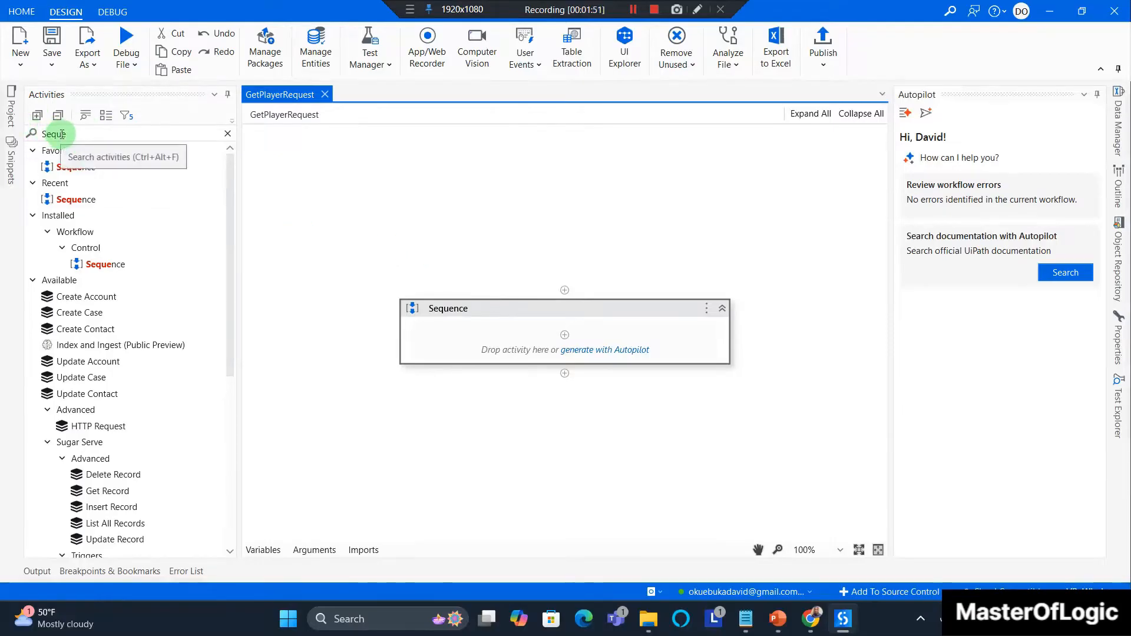
Search the activities for Forms and place a Show Form activity inside the Sequence.
left_click(61, 134)
type("Forms")
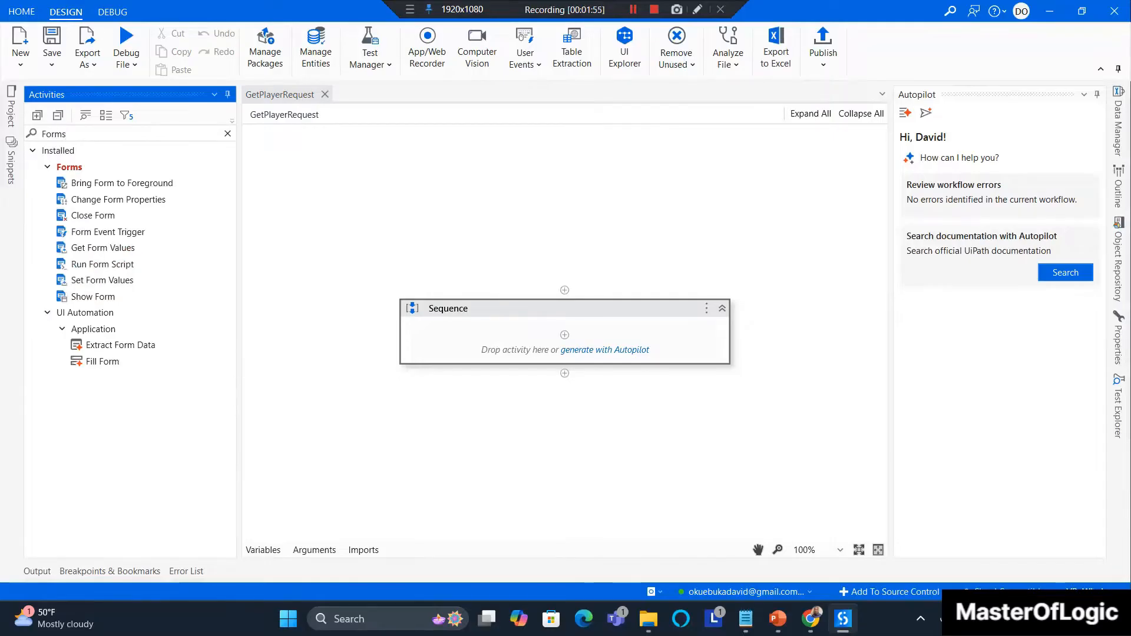
left_click_drag(84, 301, 566, 338)
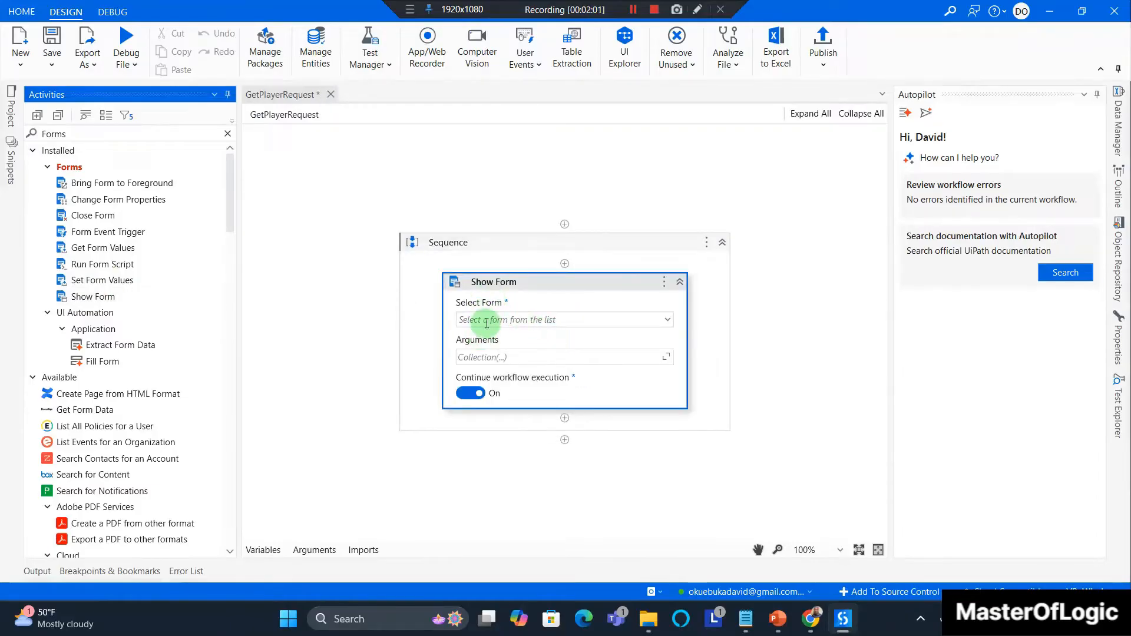
left_click(667, 321)
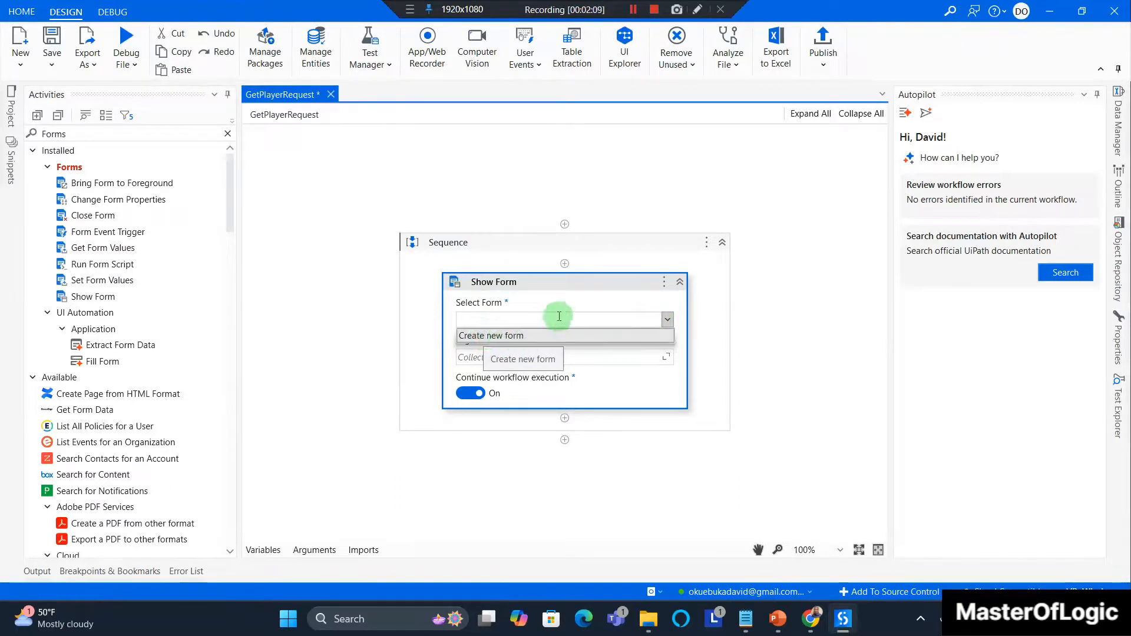
left_click(566, 288)
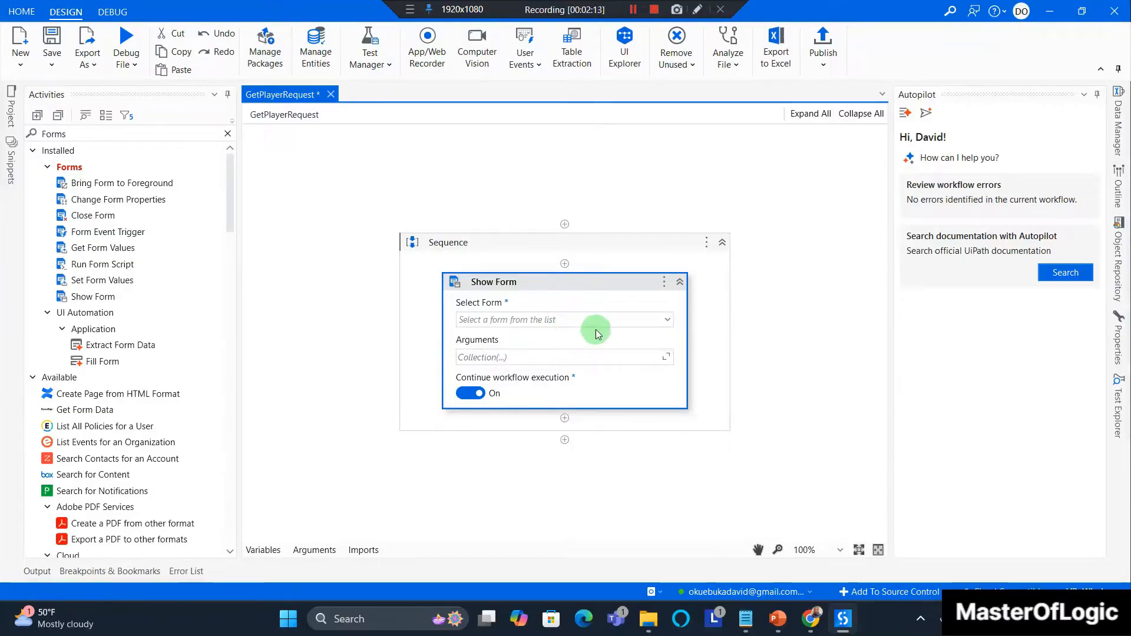
left_click(667, 320)
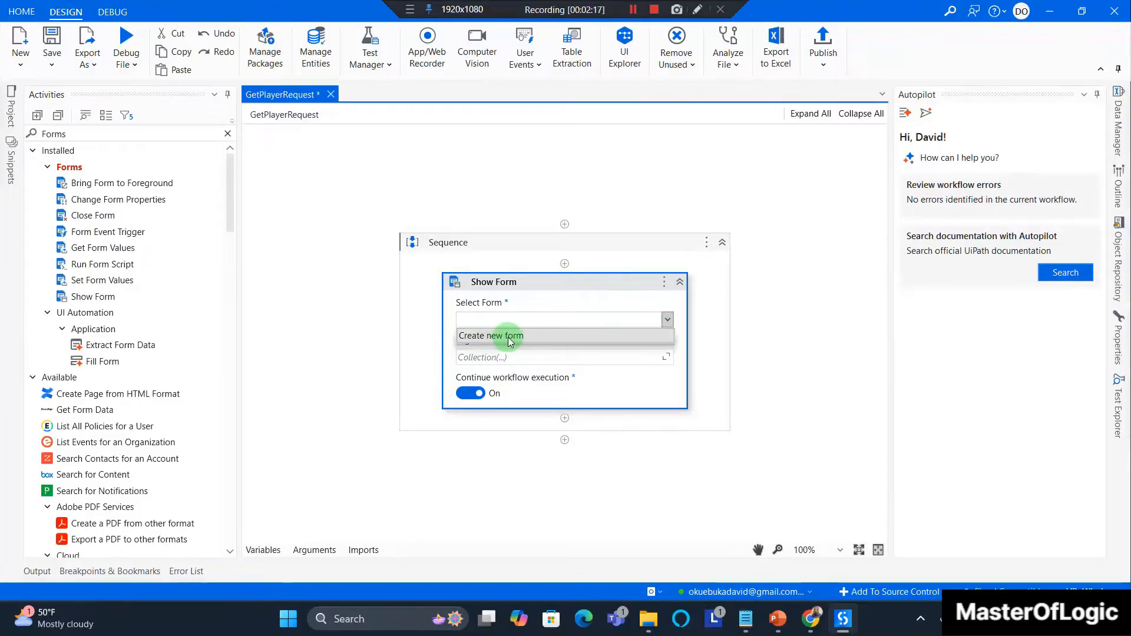
left_click(510, 342)
Create a new form named StartForm in the QuizBot project folder.
left_click(24, 43)
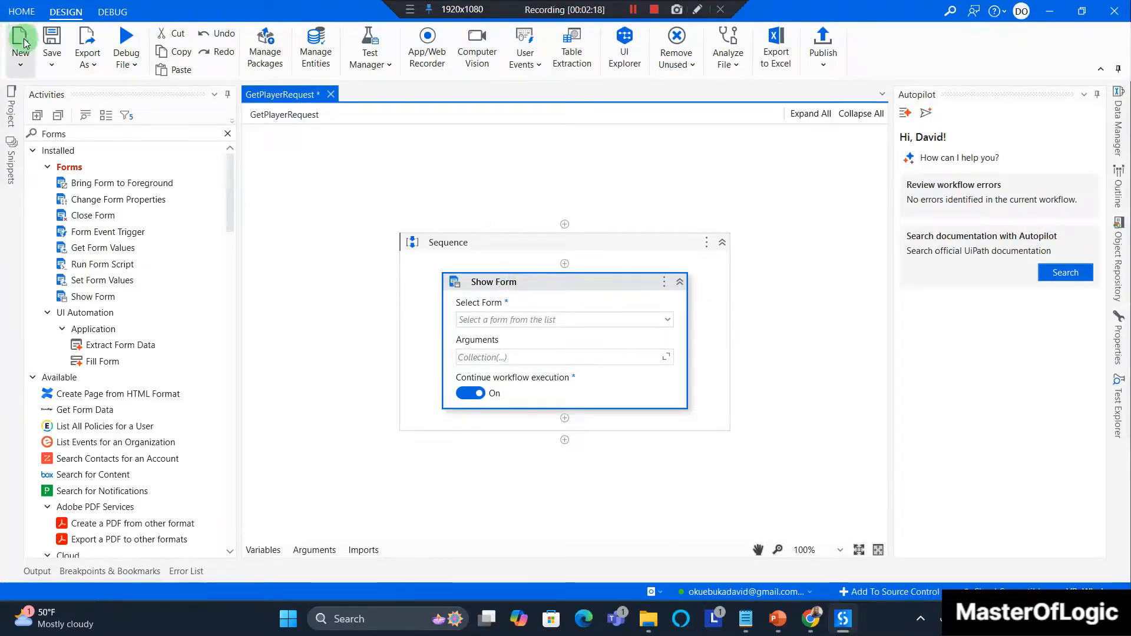
left_click(25, 62)
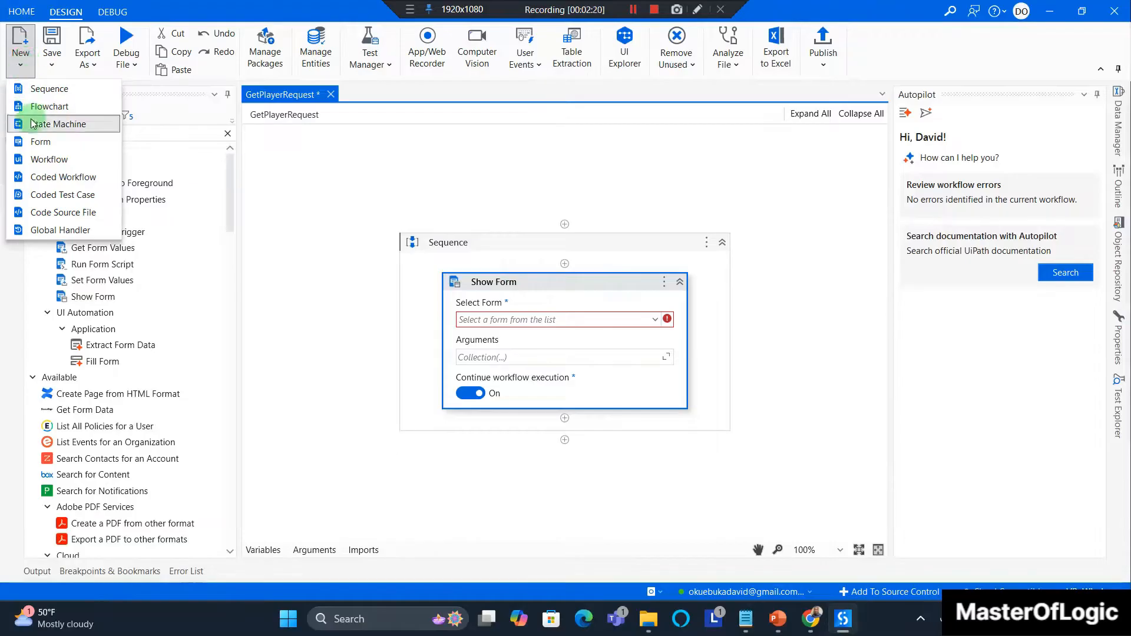
left_click(36, 142)
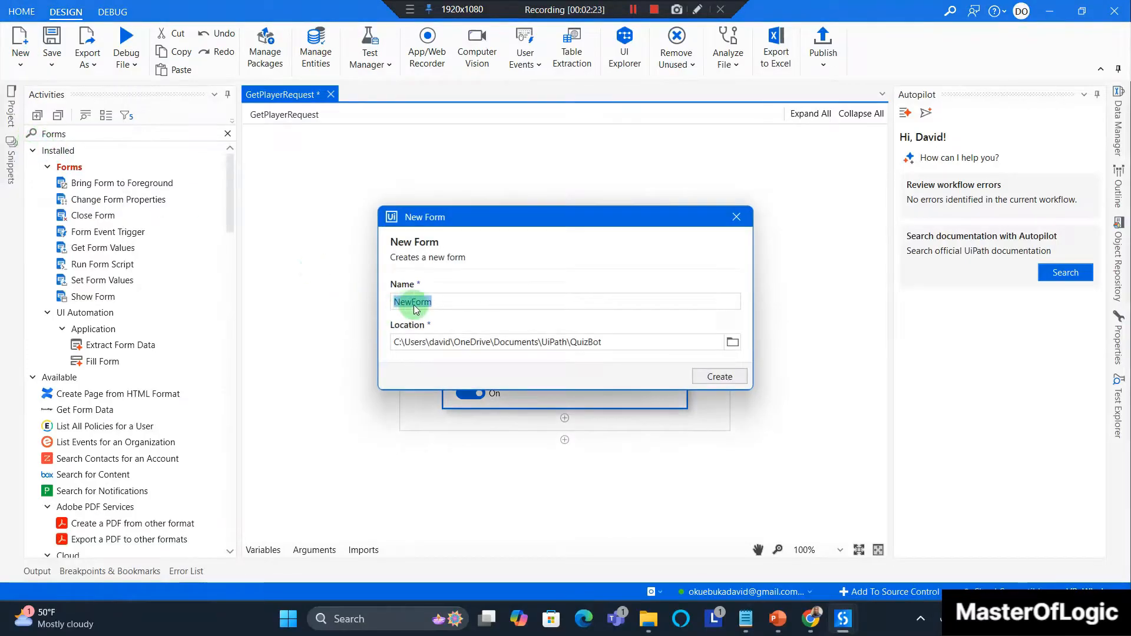
left_click_drag(444, 305, 394, 305)
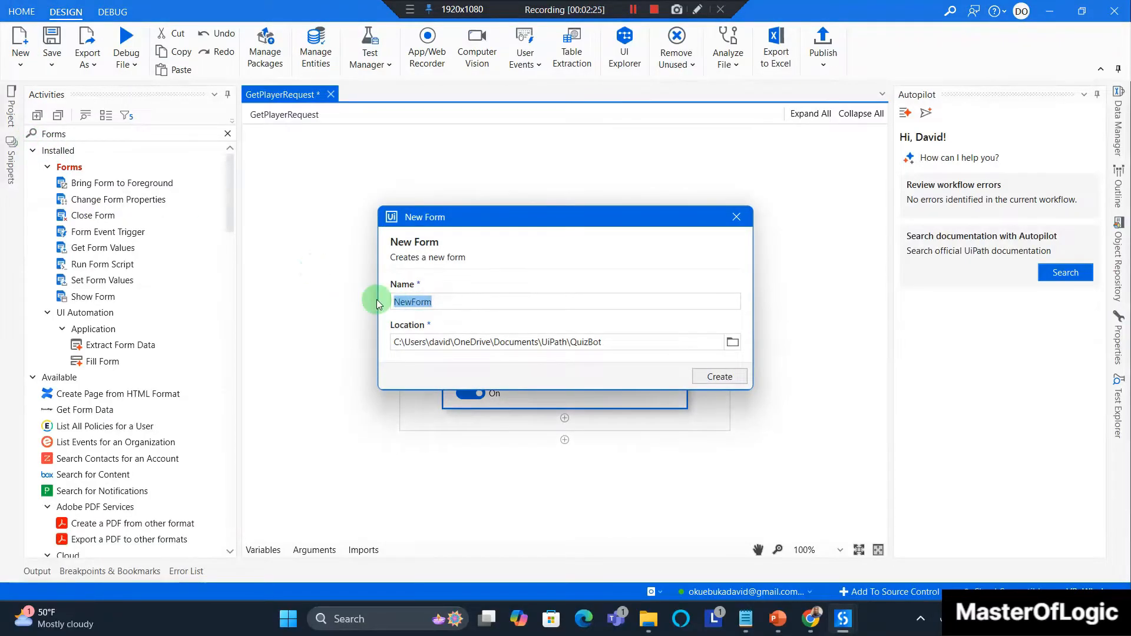
type("StartForm")
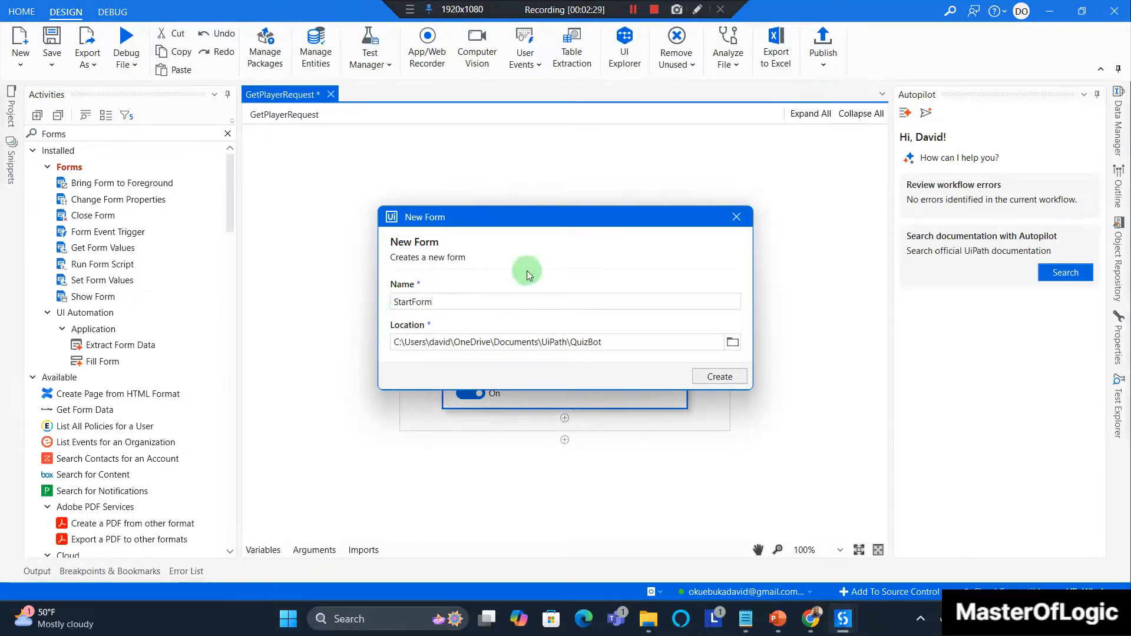
left_click(716, 375)
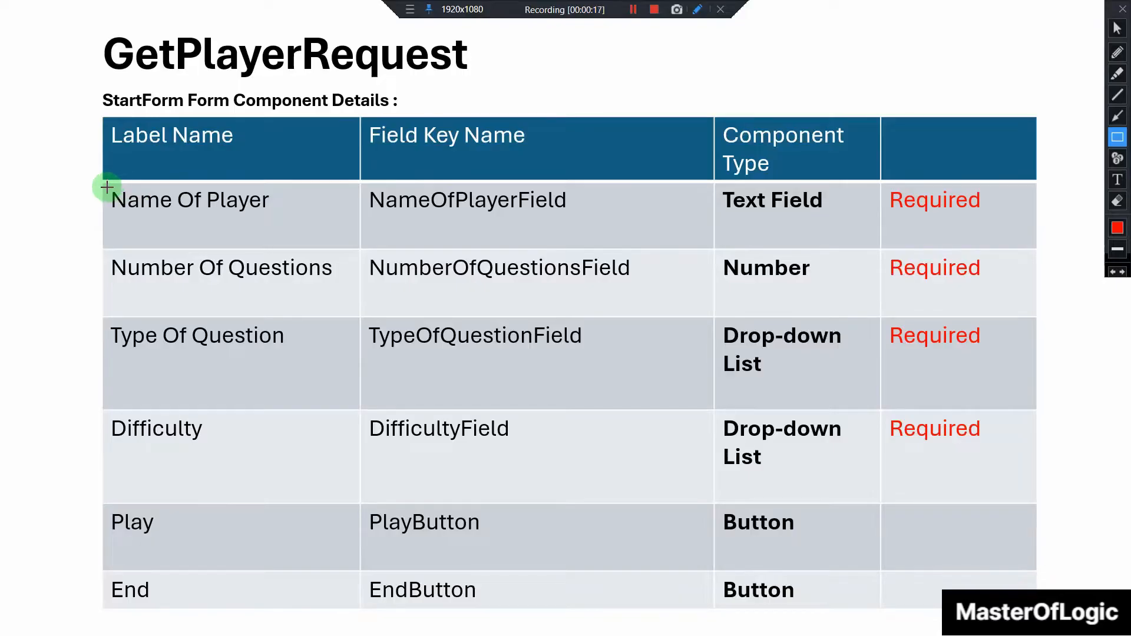
mouse_move(107, 187)
left_mouse_down()
mouse_move(108, 207)
mouse_move(156, 219)
mouse_move(279, 222)
left_mouse_up()
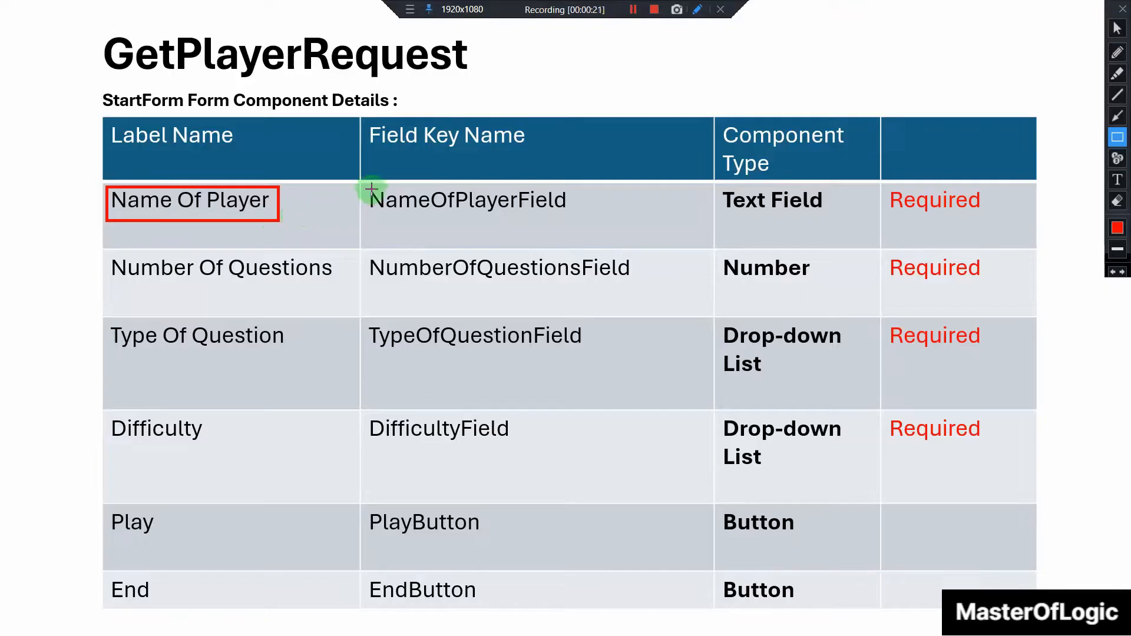
mouse_move(377, 188)
left_mouse_down()
mouse_move(391, 217)
mouse_move(592, 225)
left_mouse_up()
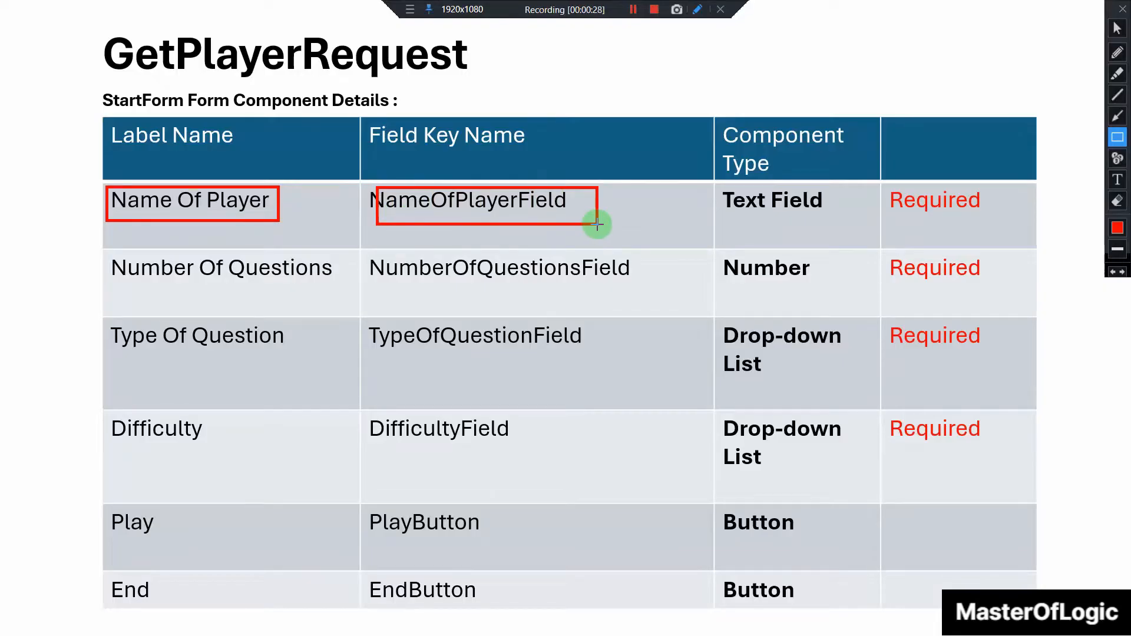
left_click_drag(723, 186, 839, 221)
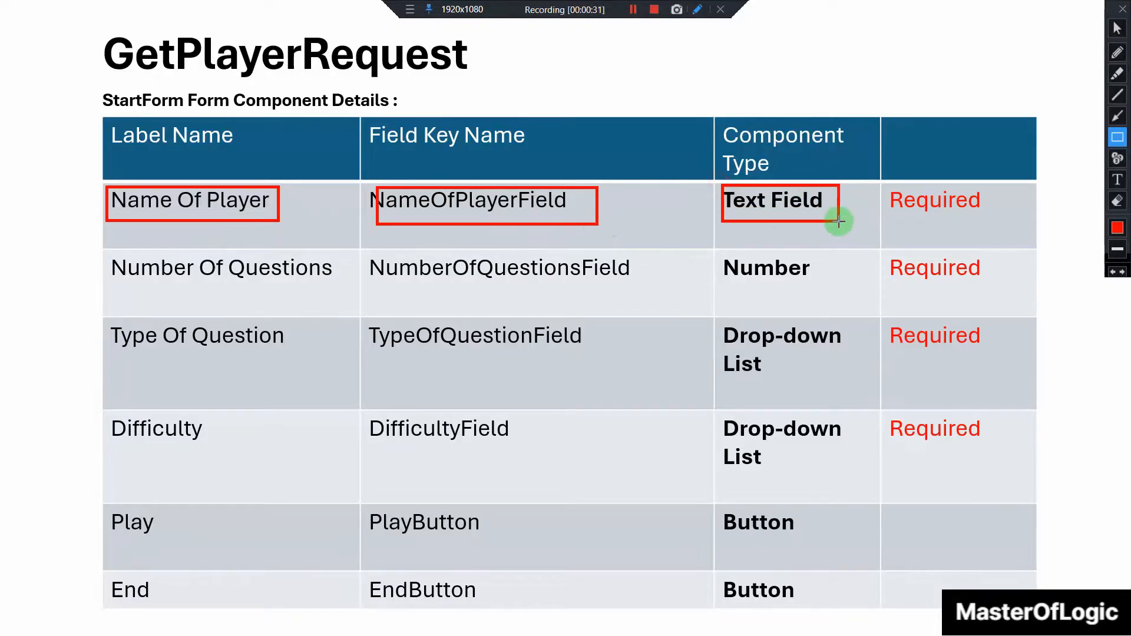
left_click_drag(888, 189, 1031, 218)
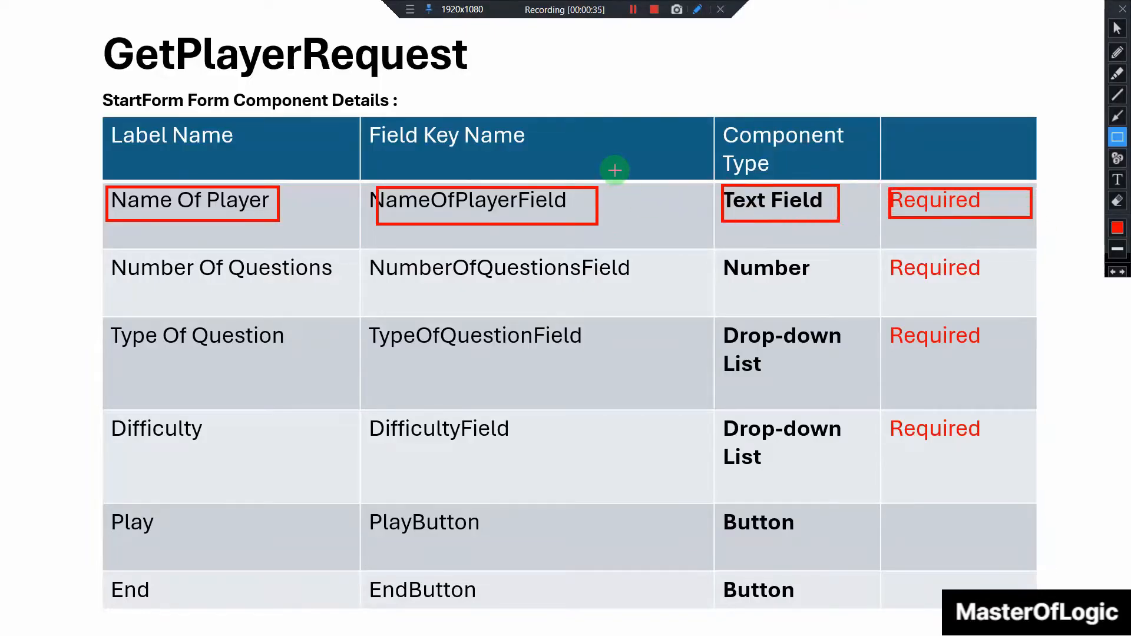
Switch back to UiPath Studio, add a Text Field component above the Submit button in StartForm, and label it Name Of Player.
key("alt+Tab")
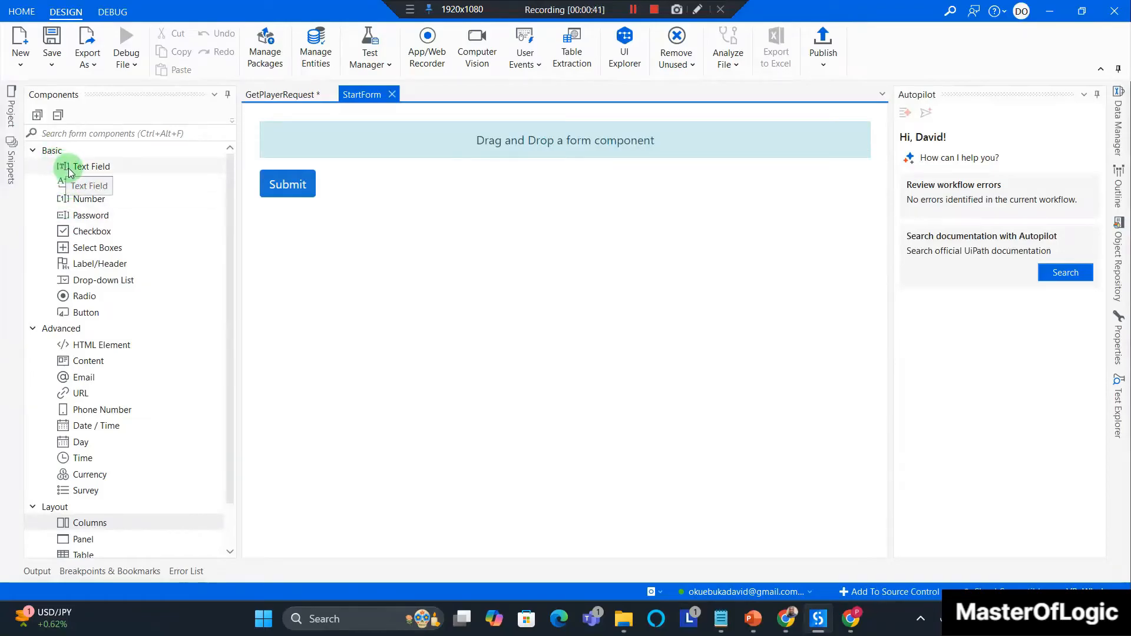
left_click(33, 152)
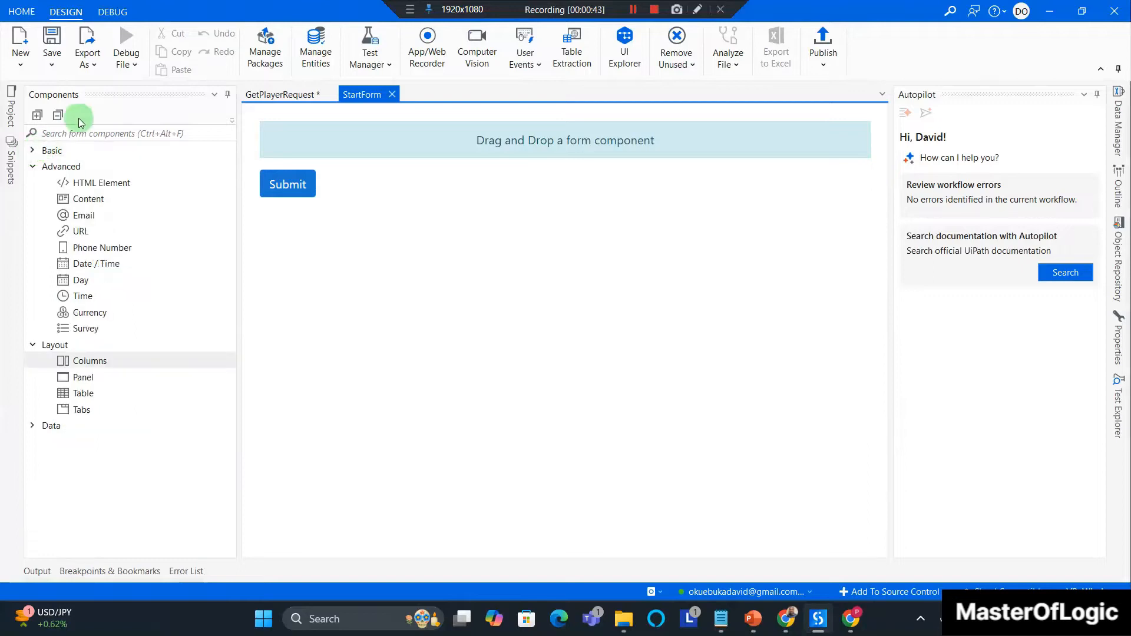
left_click(33, 151)
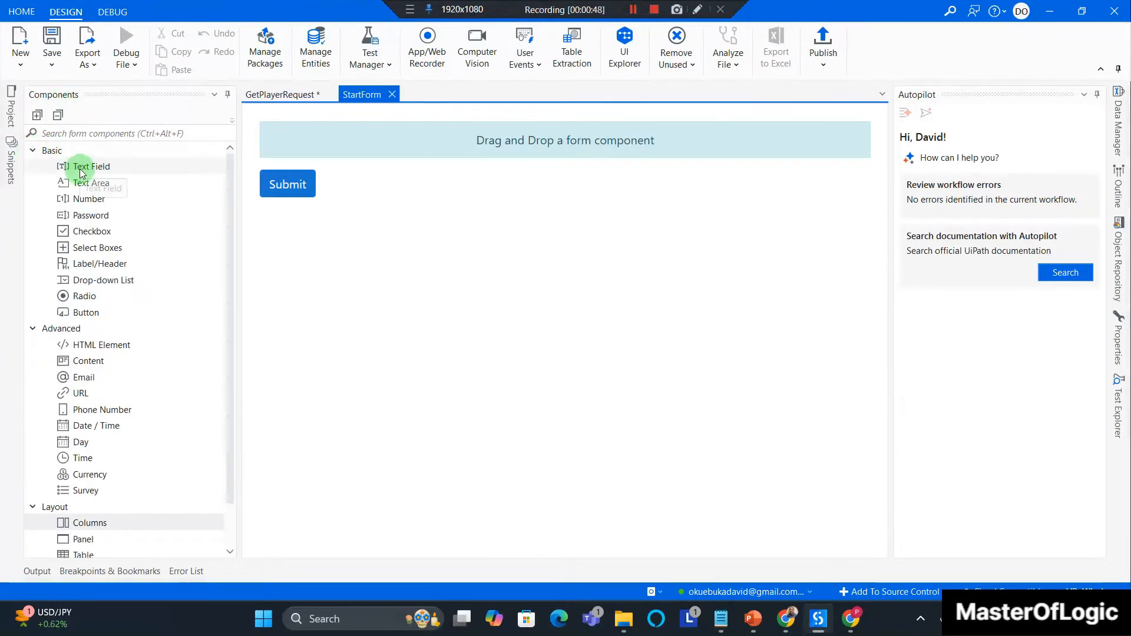
left_click_drag(80, 171, 342, 170)
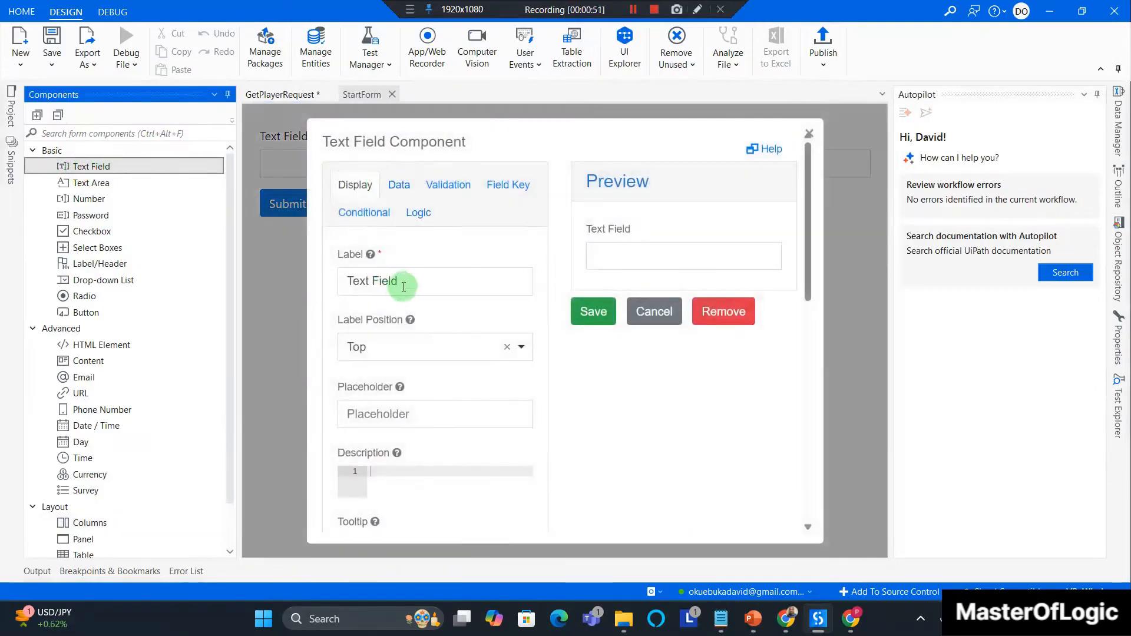
left_click(407, 283)
left_click_drag(424, 283, 326, 279)
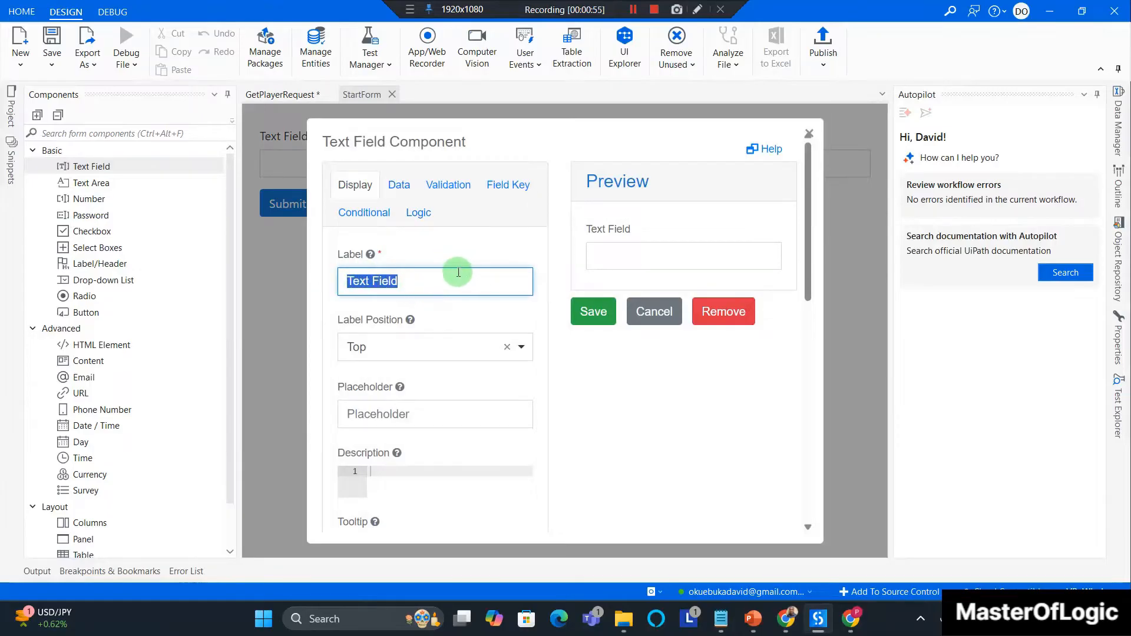
type("Nam")
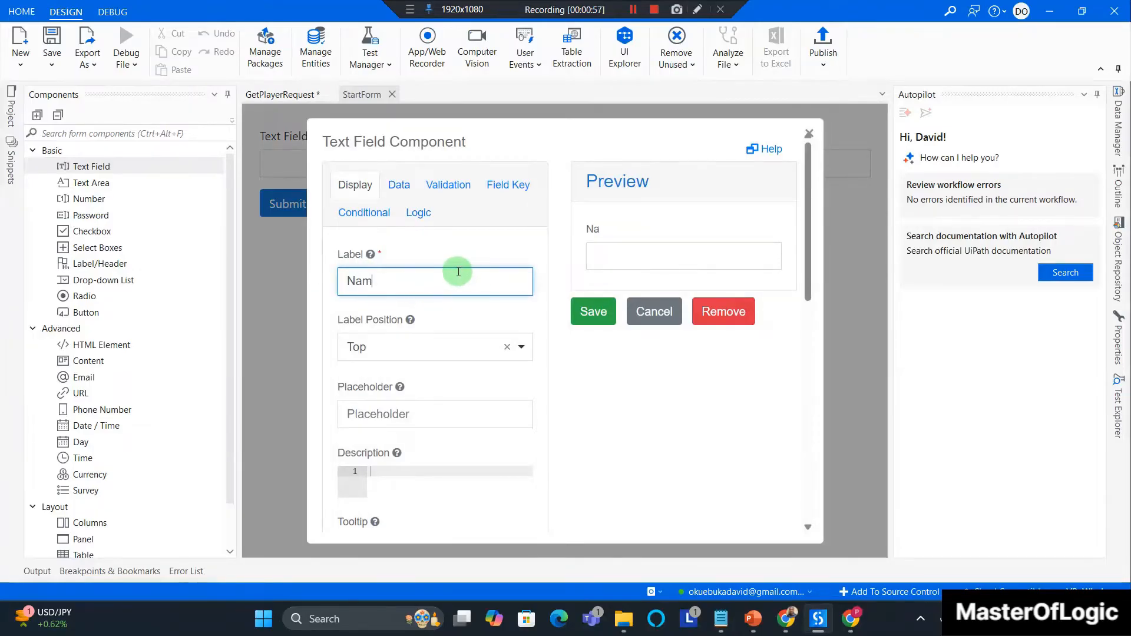
type("e Of Player")
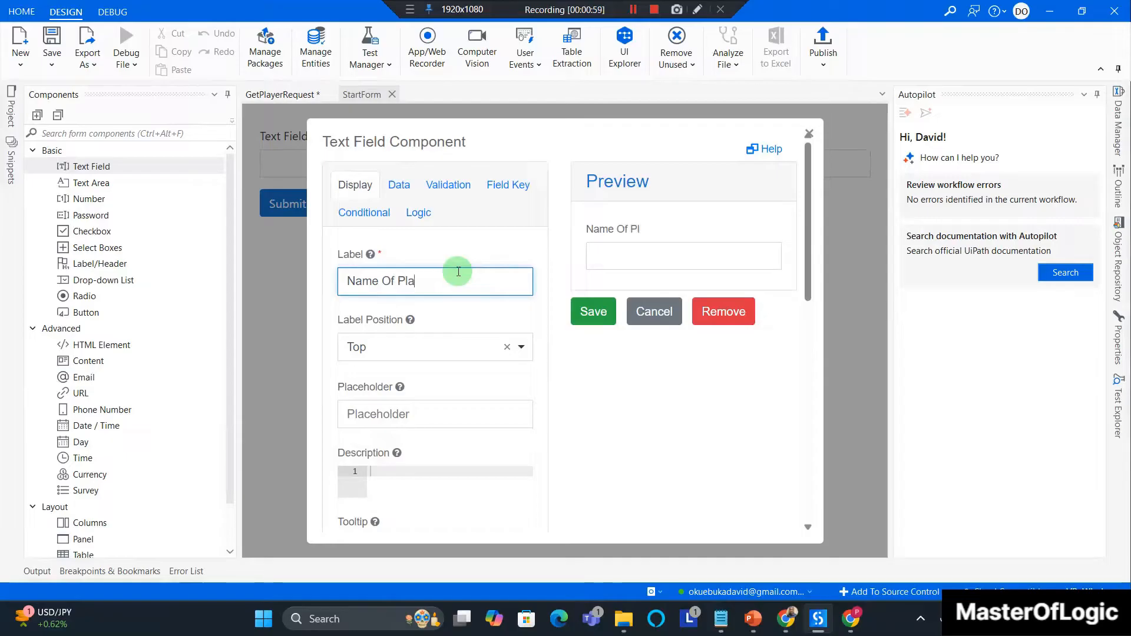
Make the Name Of Player text field required in its validation settings.
left_click(351, 187)
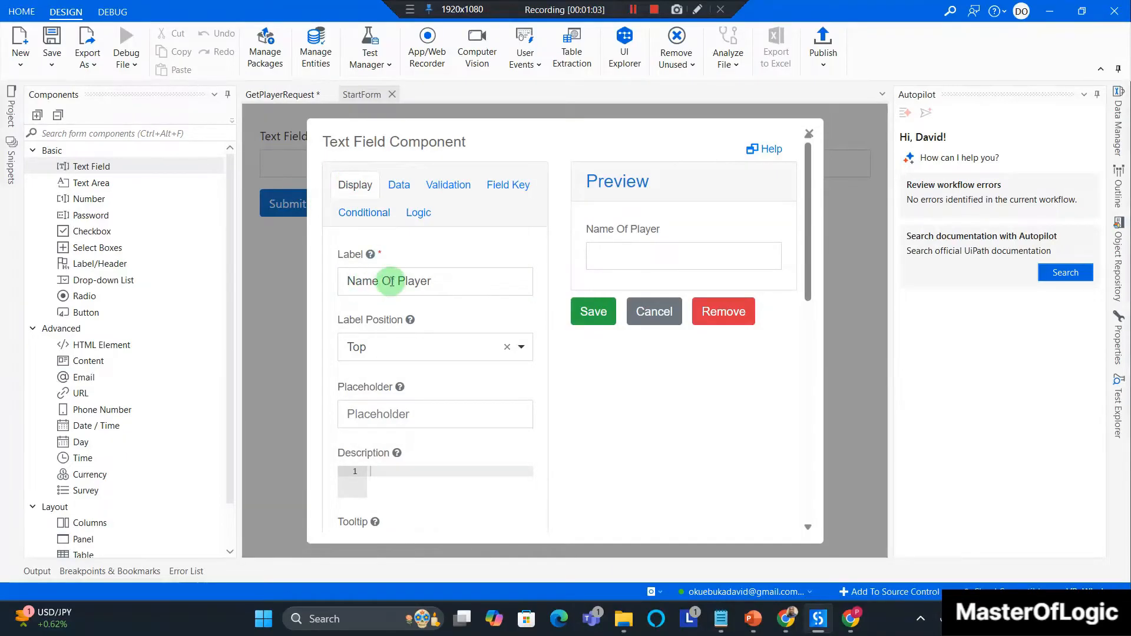
scroll(412, 283, "down", 4)
scroll(416, 280, "down", 3)
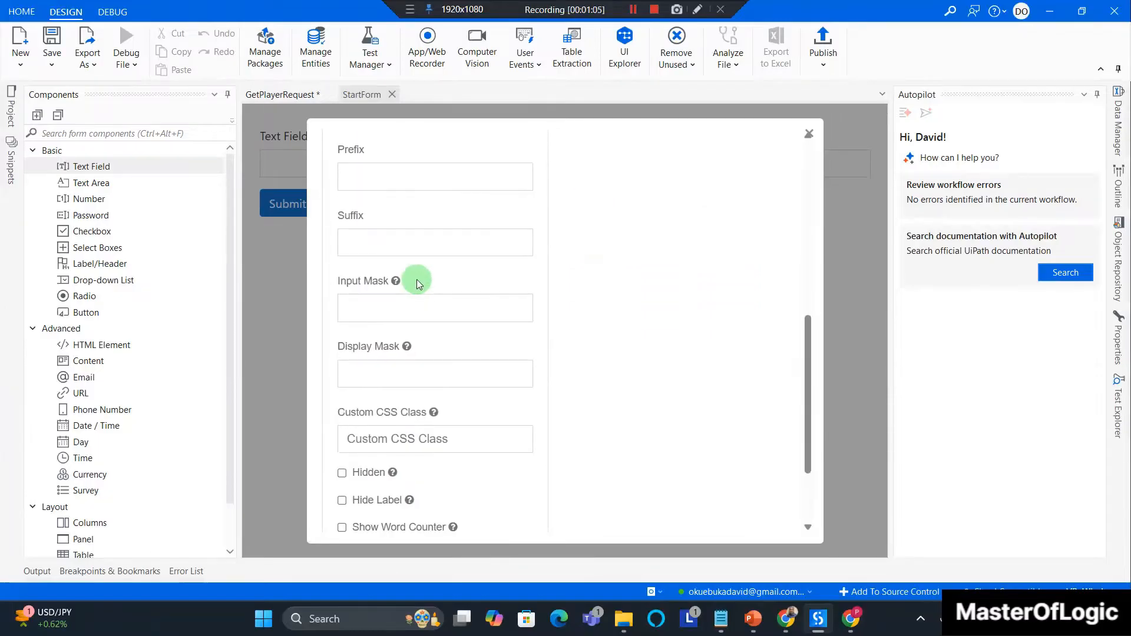
scroll(419, 278, "up", 6)
scroll(419, 281, "up", 1)
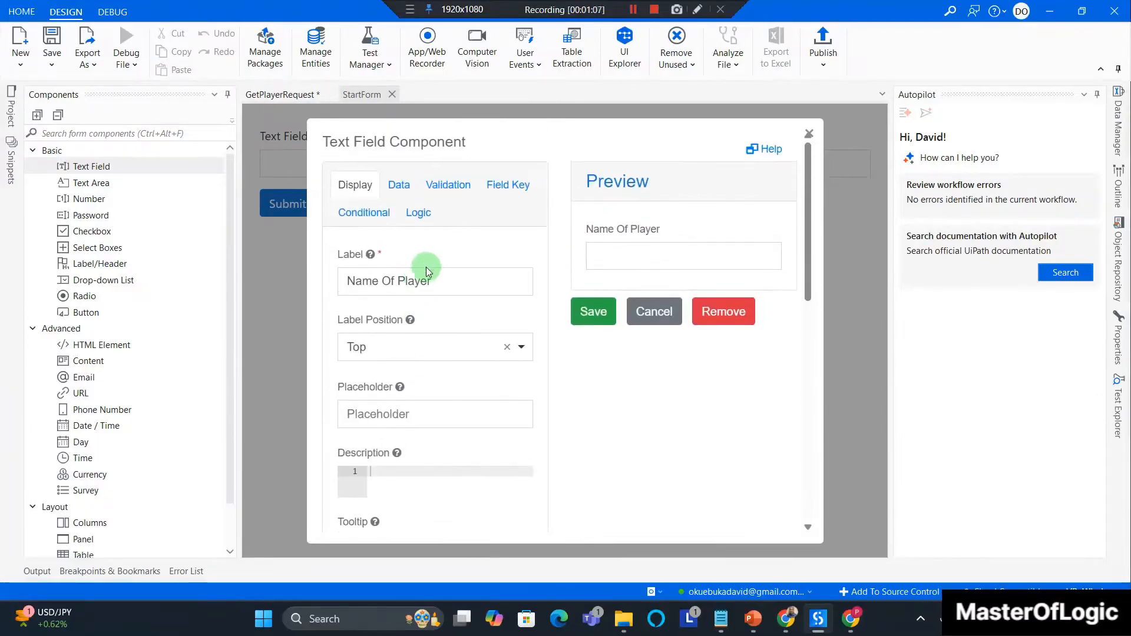
left_click(447, 185)
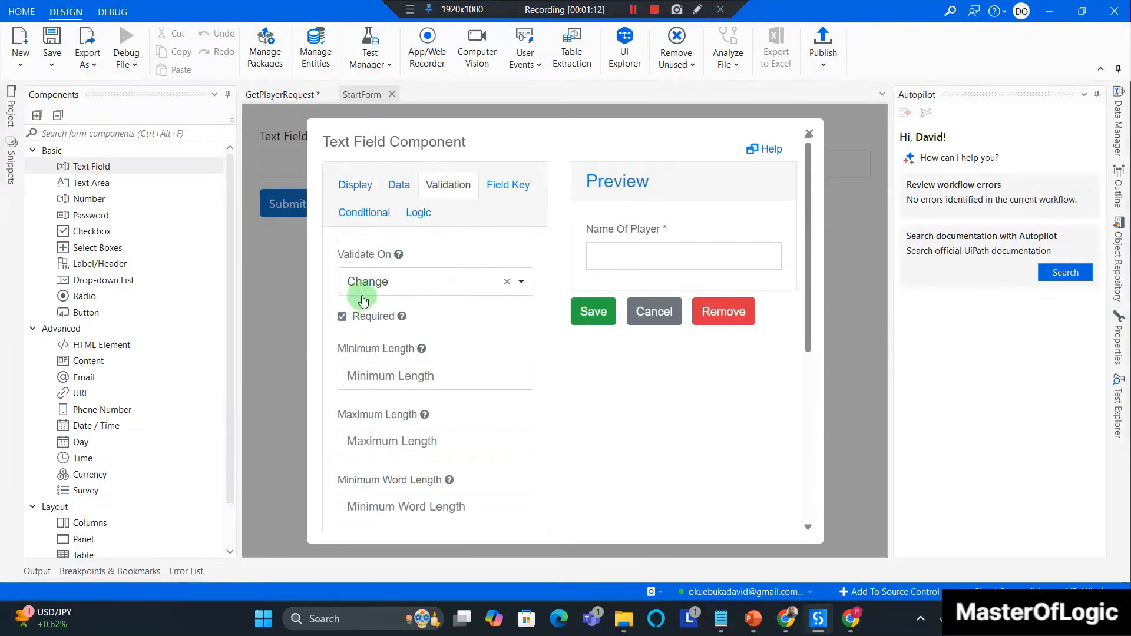
Set the Name Of Player field's property name to NameOfPlayerField and save the component.
left_click(505, 195)
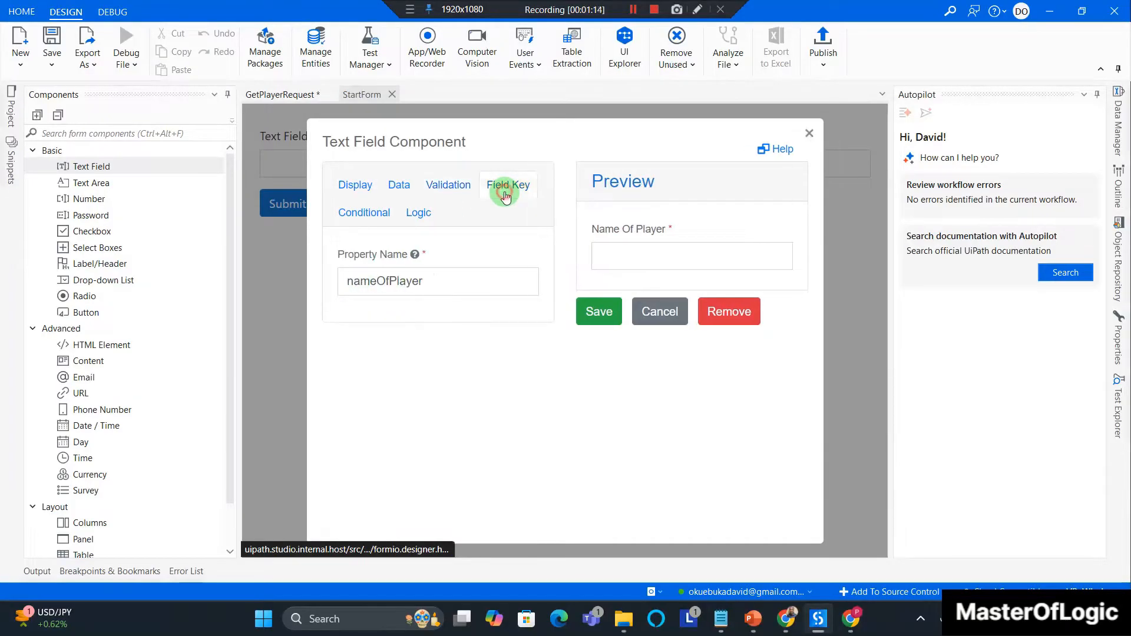
left_click(357, 281)
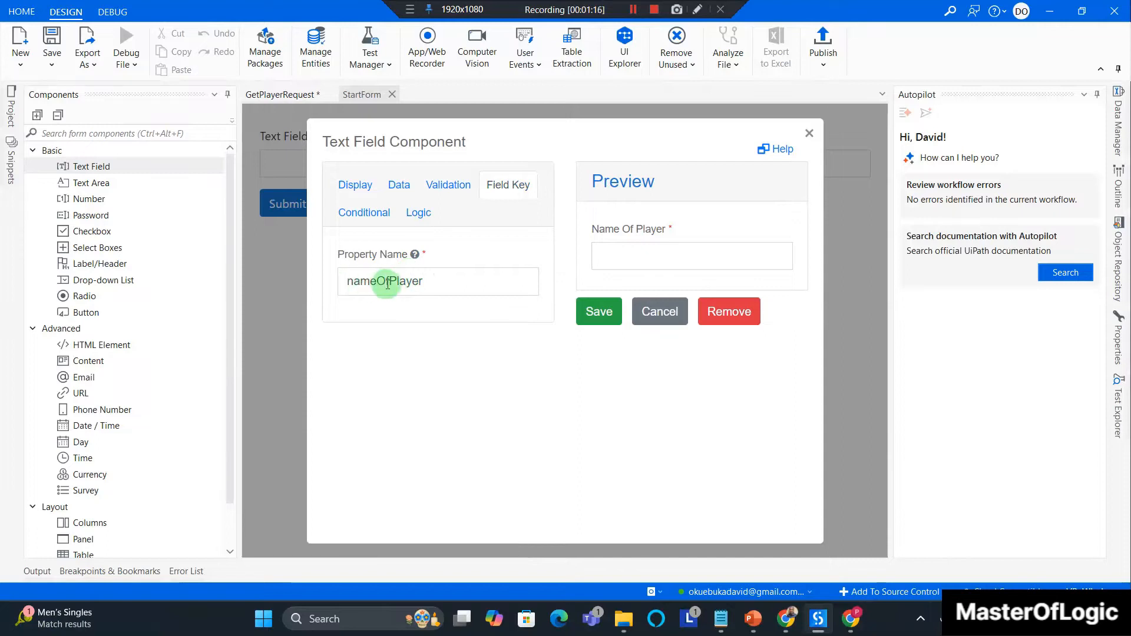
left_click_drag(434, 283, 318, 277)
left_click(355, 284)
type("N")
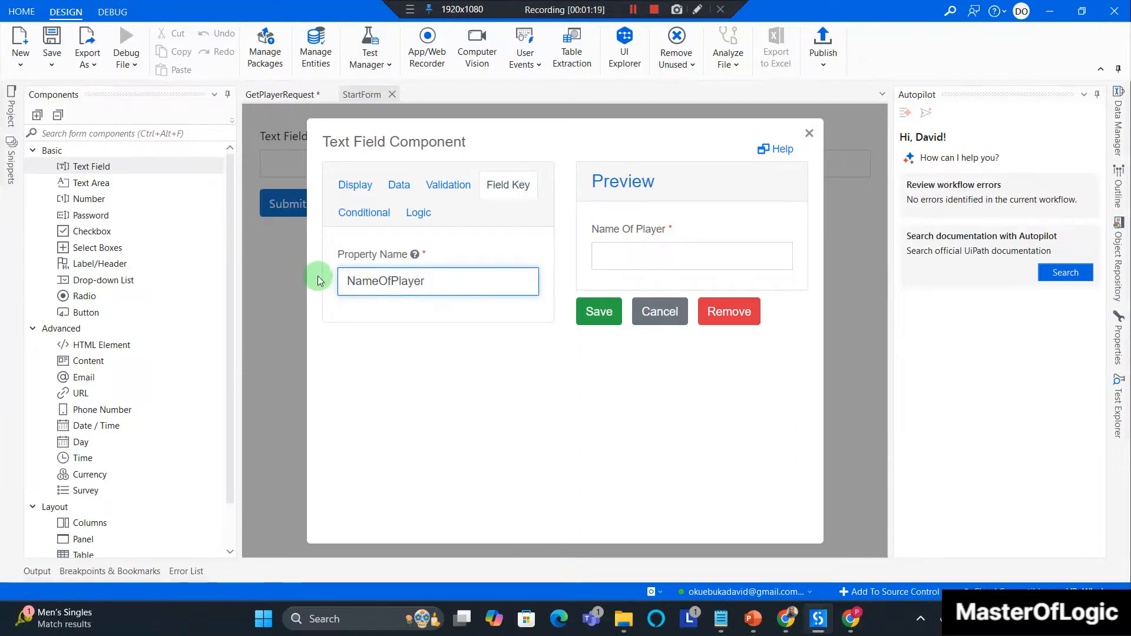
left_click(432, 281)
type("Field")
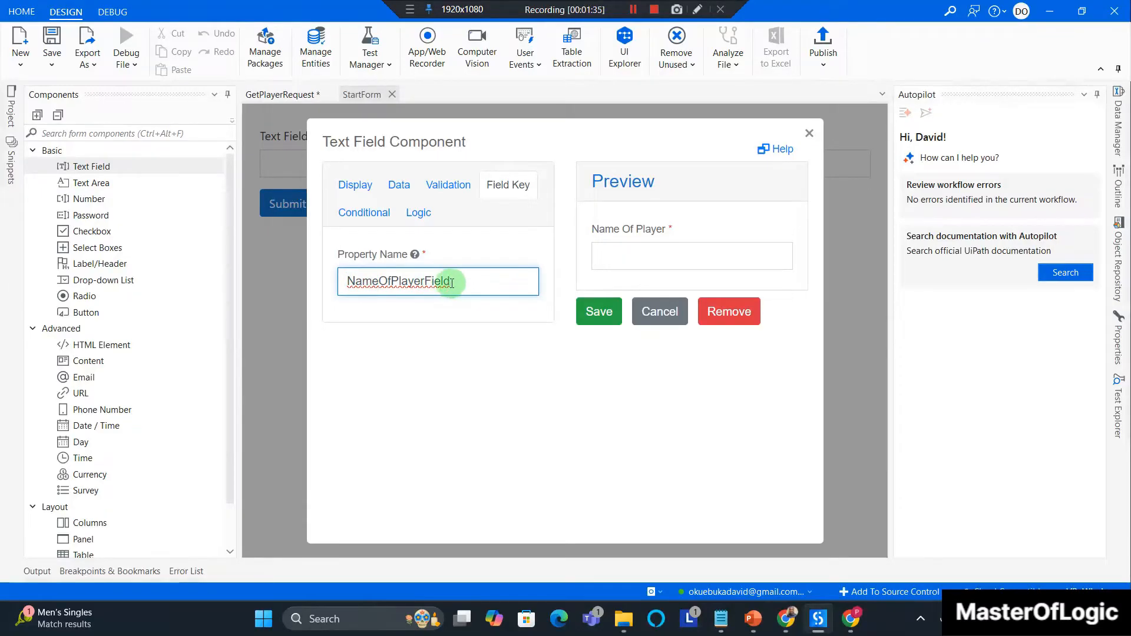
left_click_drag(451, 282, 362, 280)
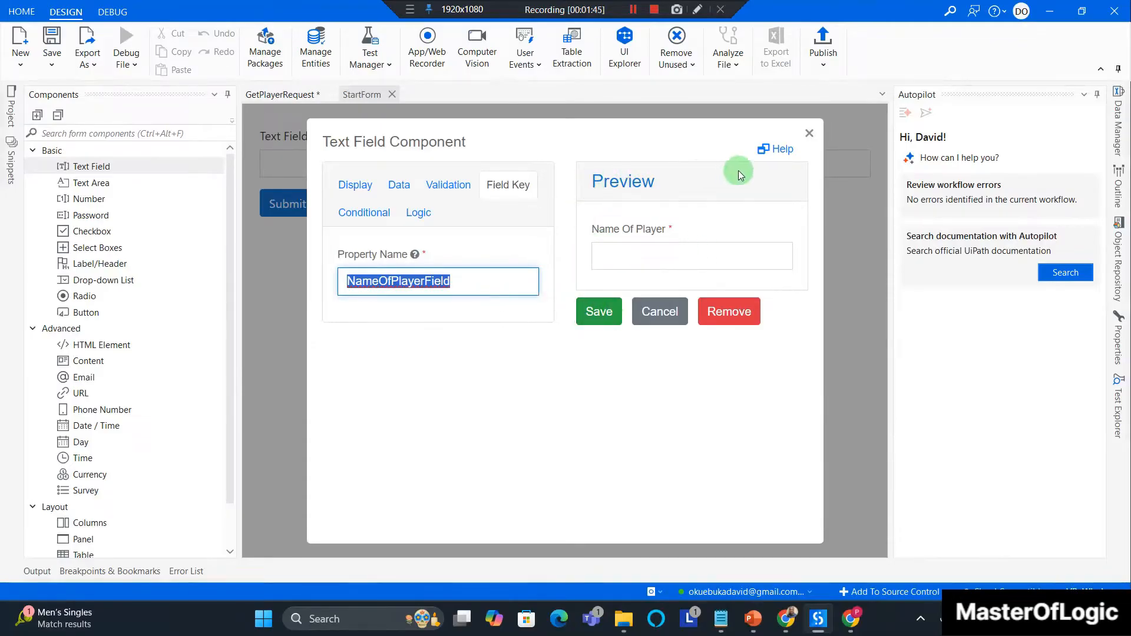
left_click(599, 313)
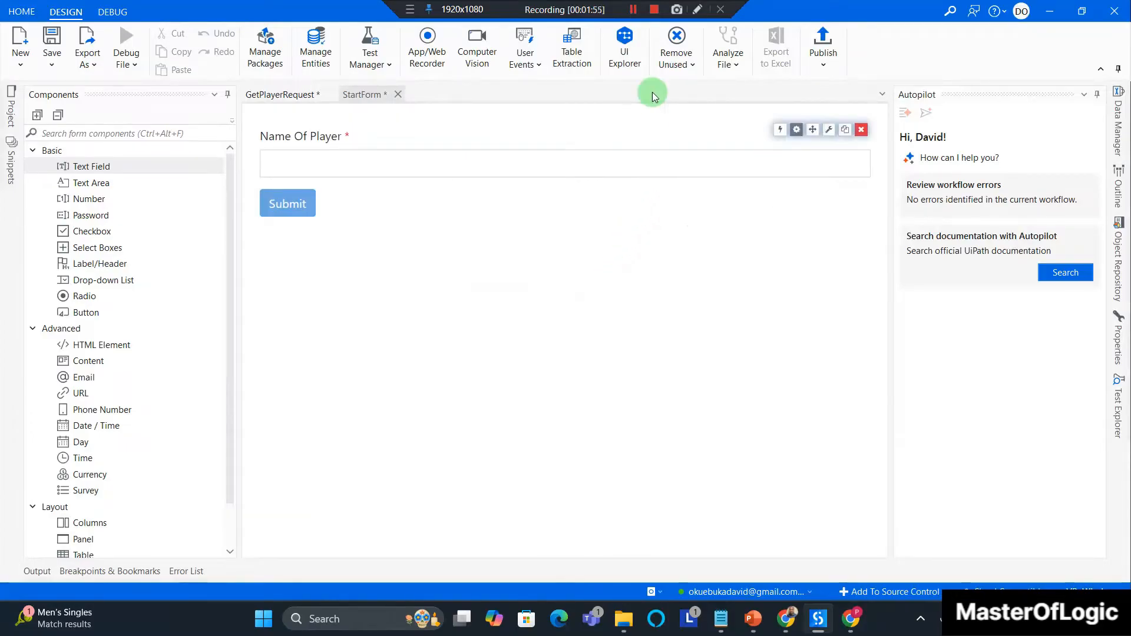
Switch back to UiPath Studio, add a Number component above the Submit button in StartForm, and label it Number Of Questions.
left_click(634, 10)
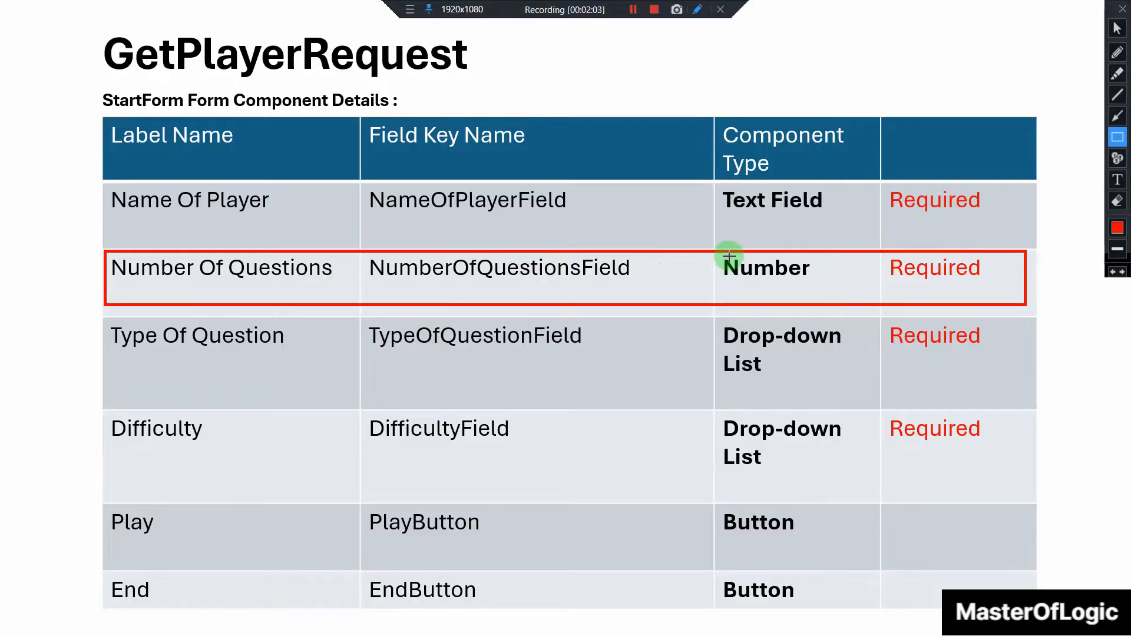
mouse_move(729, 253)
left_mouse_down()
mouse_move(730, 295)
mouse_move(862, 291)
left_mouse_up()
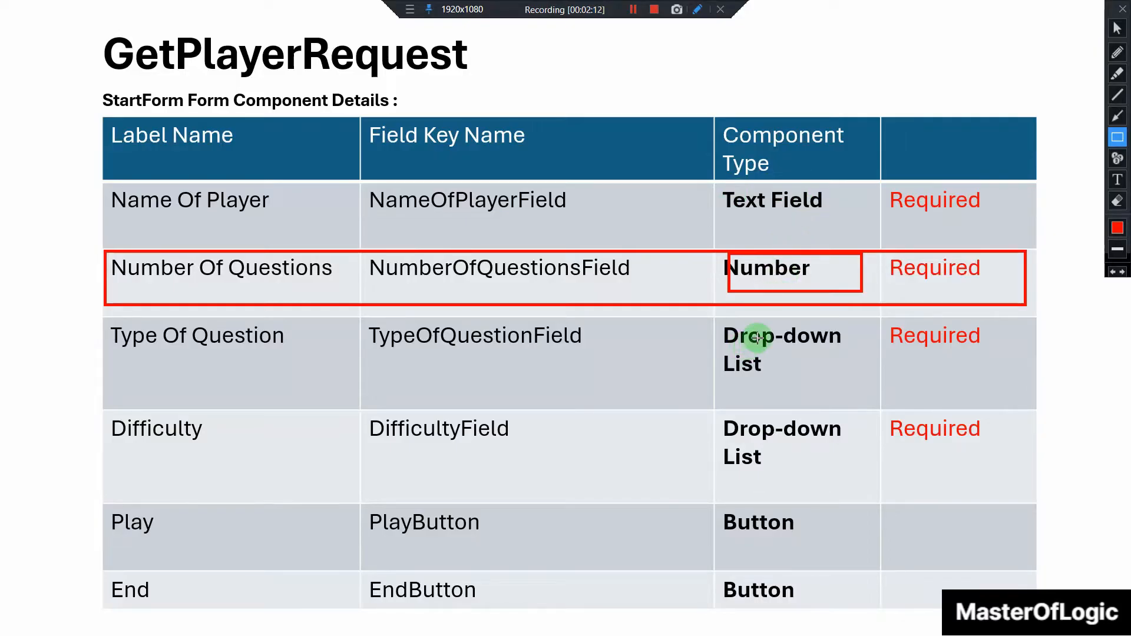
key("alt+Tab")
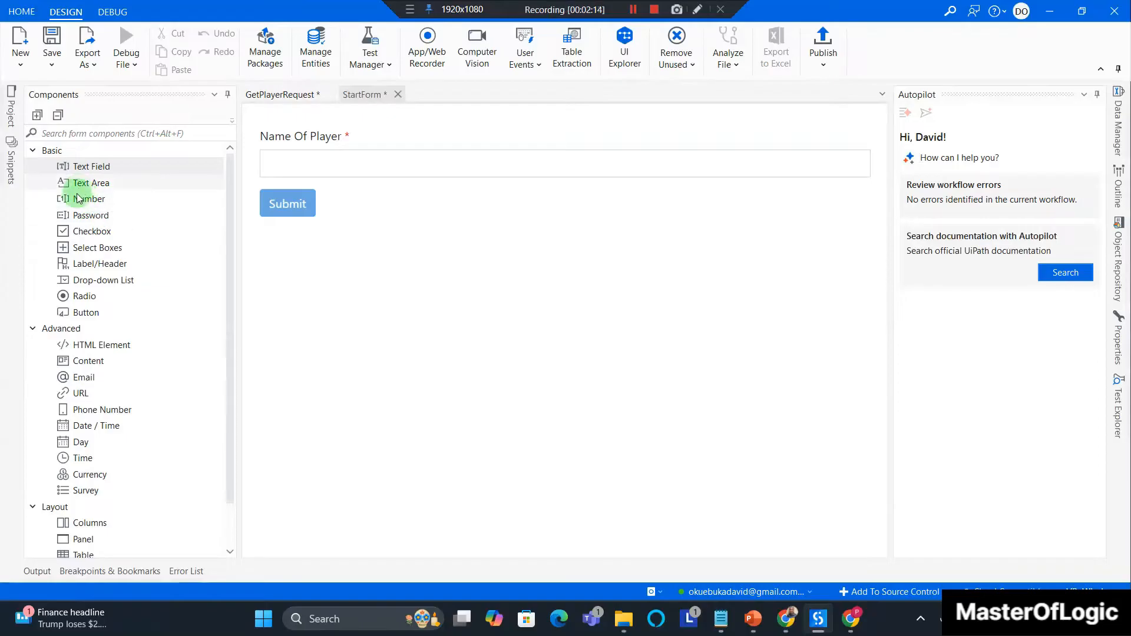
left_click_drag(77, 199, 324, 196)
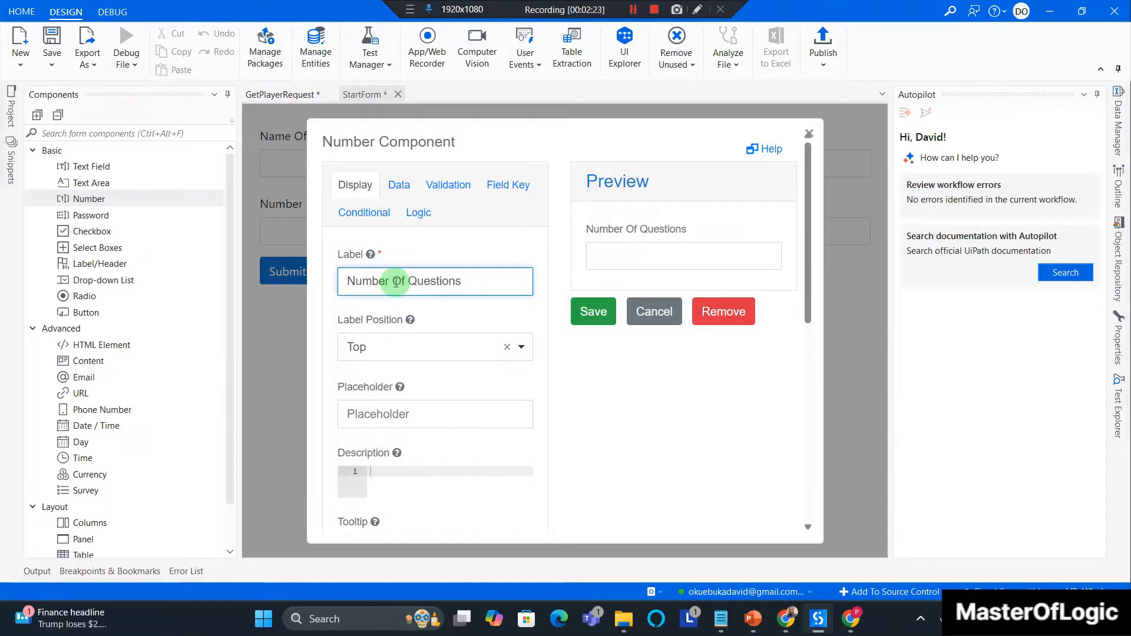
Make the Number Of Questions component required in its validation settings.
left_click(398, 184)
left_click(447, 185)
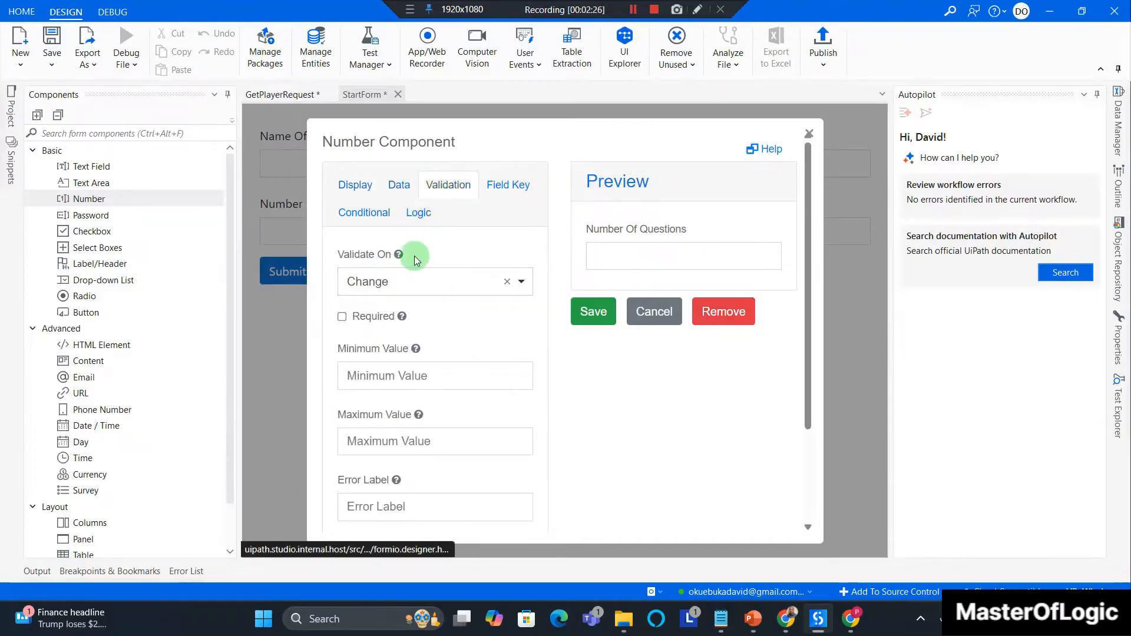
left_click(341, 317)
Set the Number Of Questions component's property name to NumberOfQuestionsField and save the component.
left_click(505, 184)
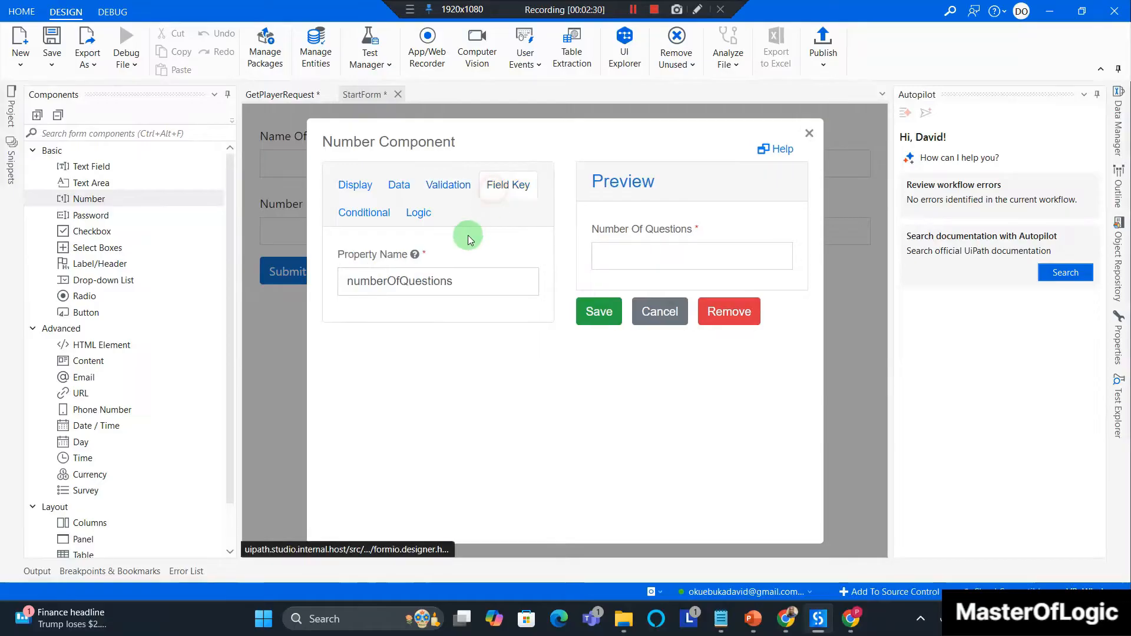
left_click_drag(354, 285, 331, 284)
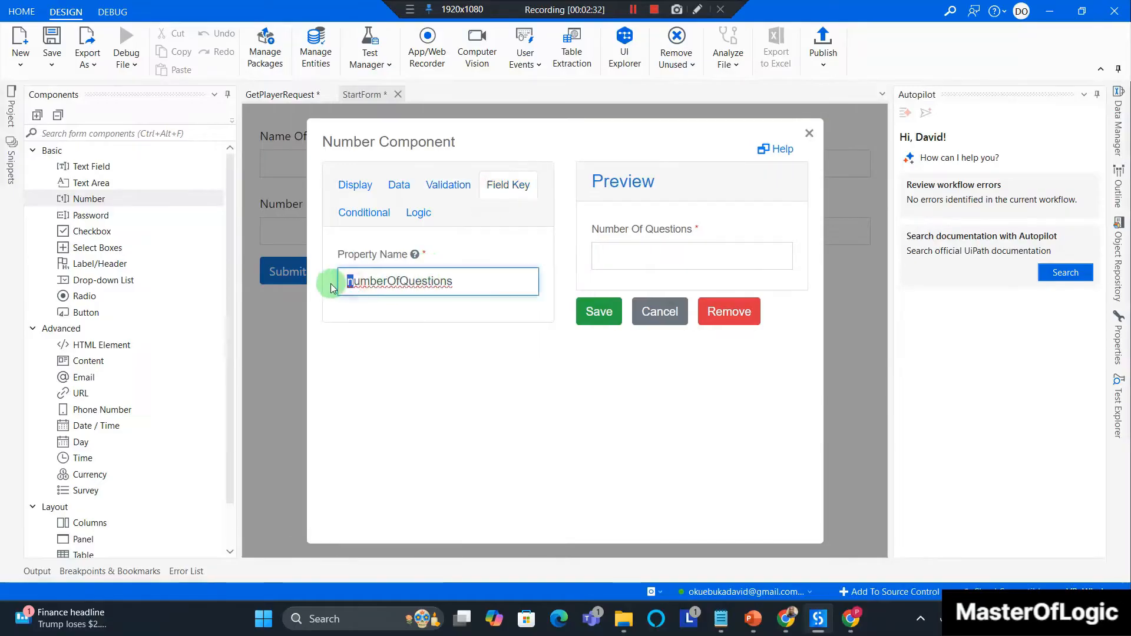
type("N")
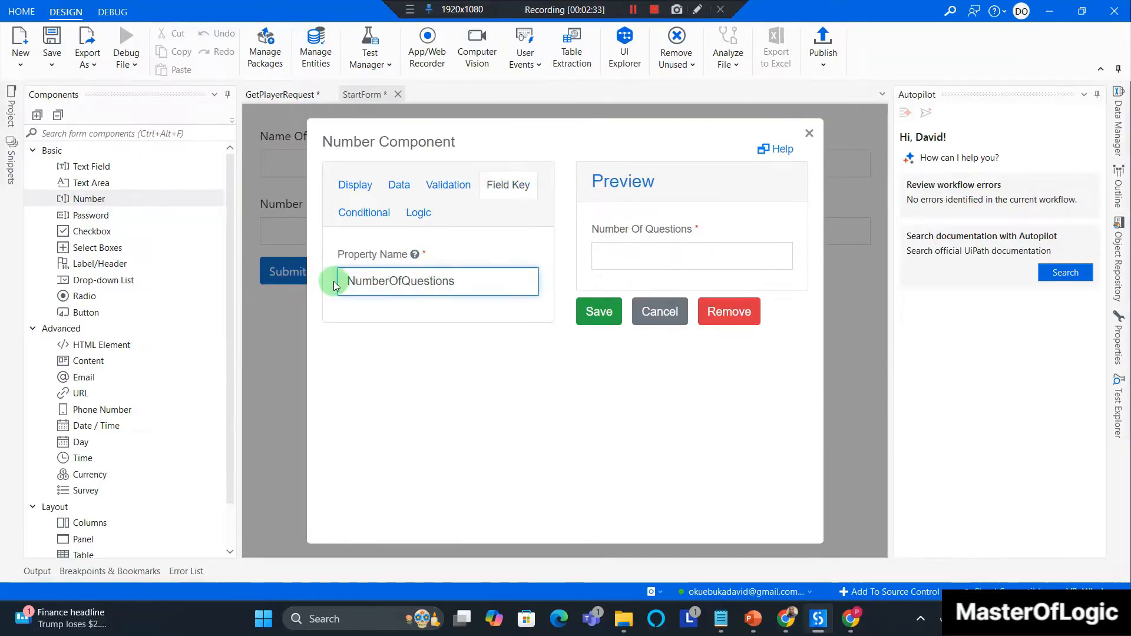
left_click(480, 283)
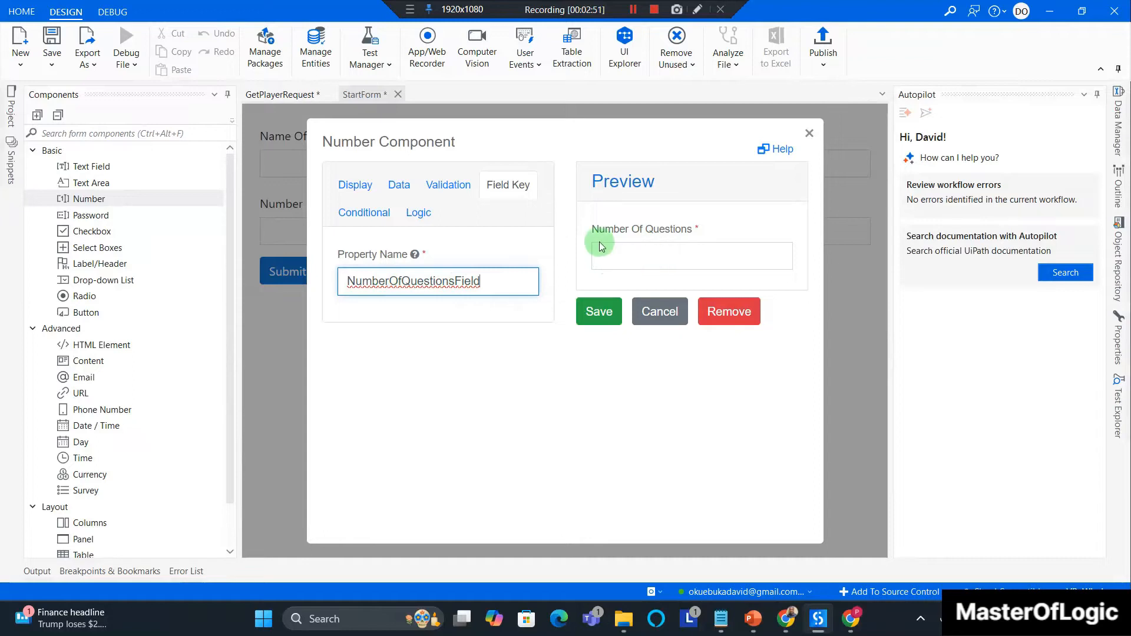
left_click(587, 321)
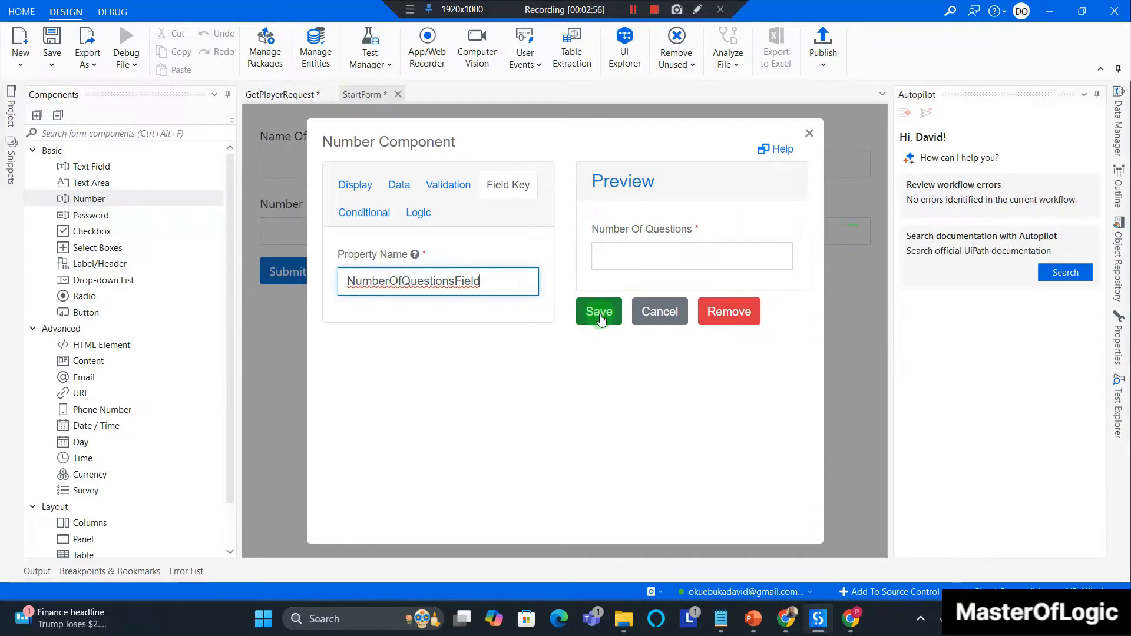
left_click(600, 318)
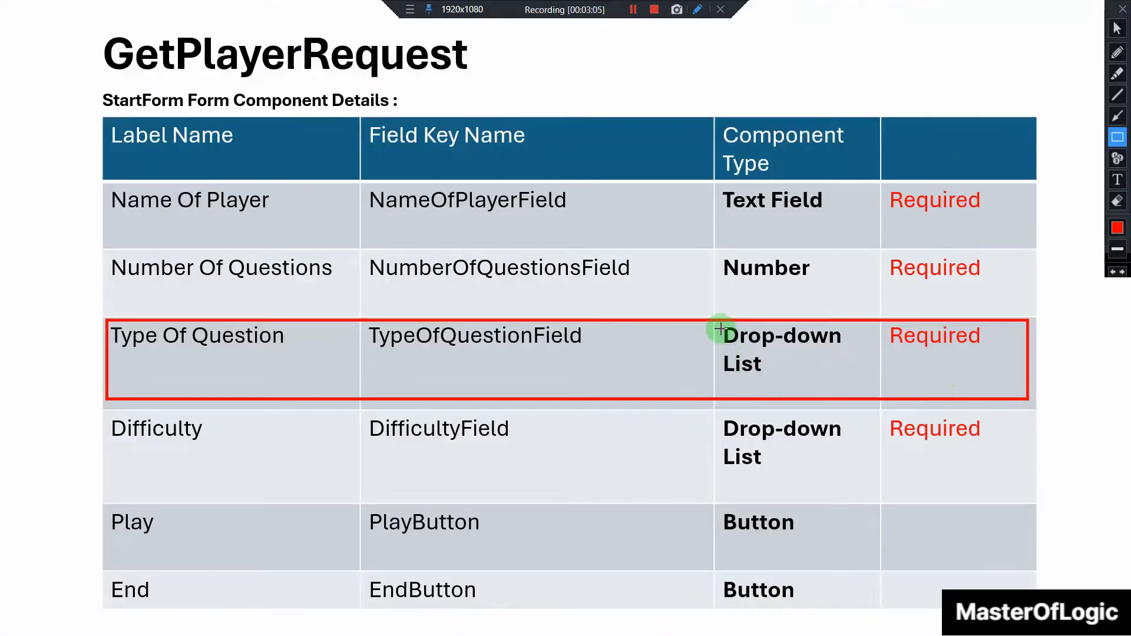
Switch back to UiPath Studio, add a Drop-down List component above the Submit button, and label it Type Of Question.
mouse_move(716, 328)
left_mouse_down()
mouse_move(747, 371)
mouse_move(854, 379)
left_mouse_up()
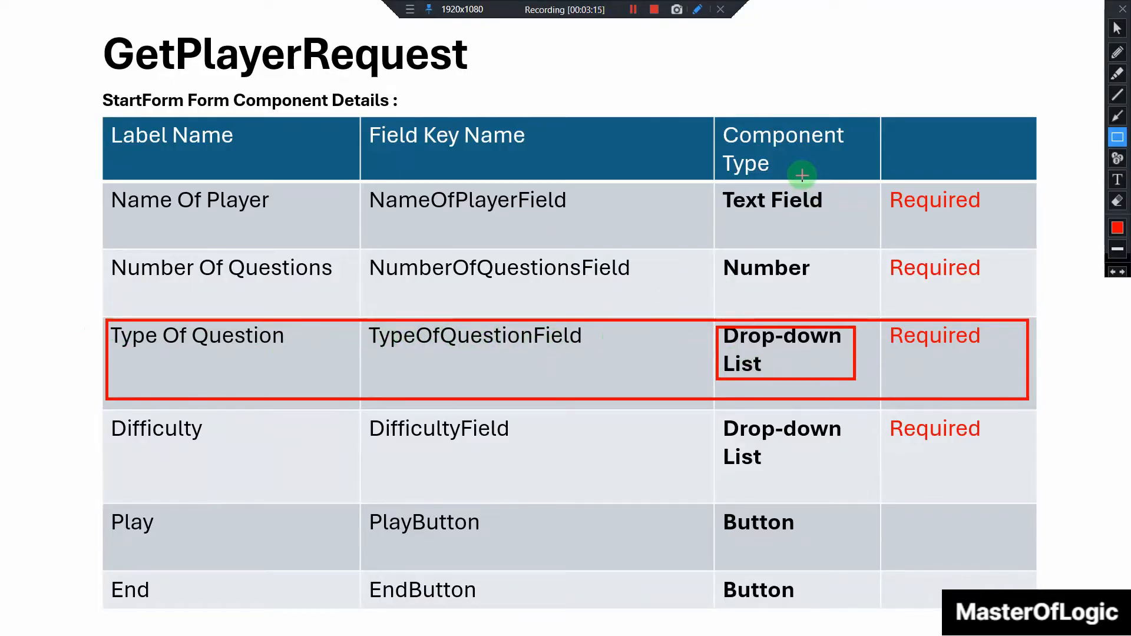
key("alt+Tab")
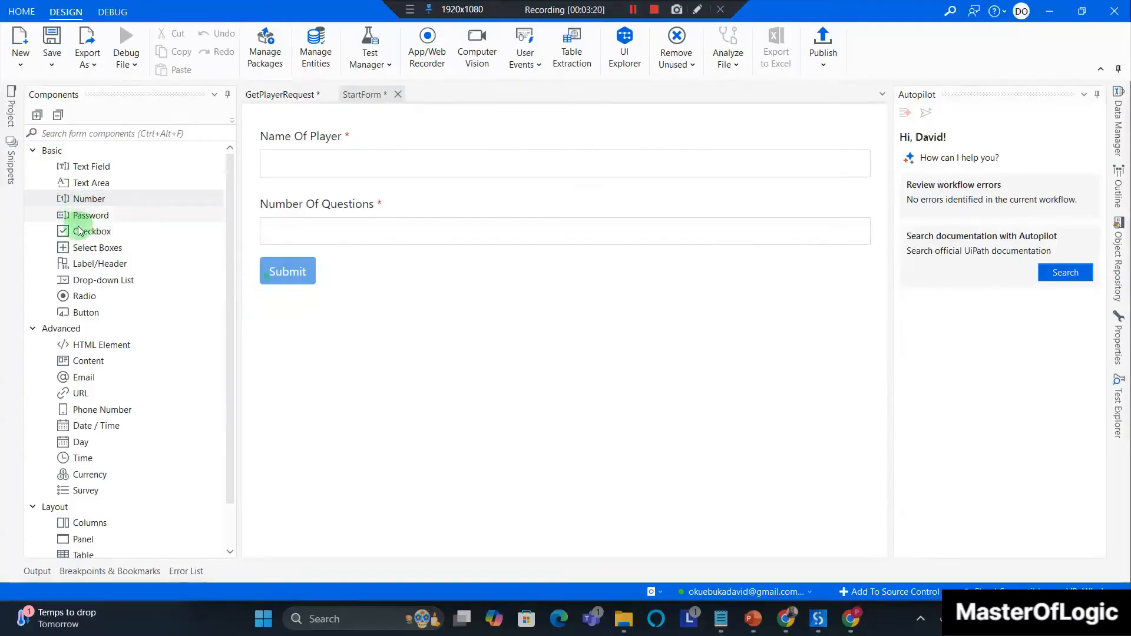
left_click_drag(84, 285, 342, 260)
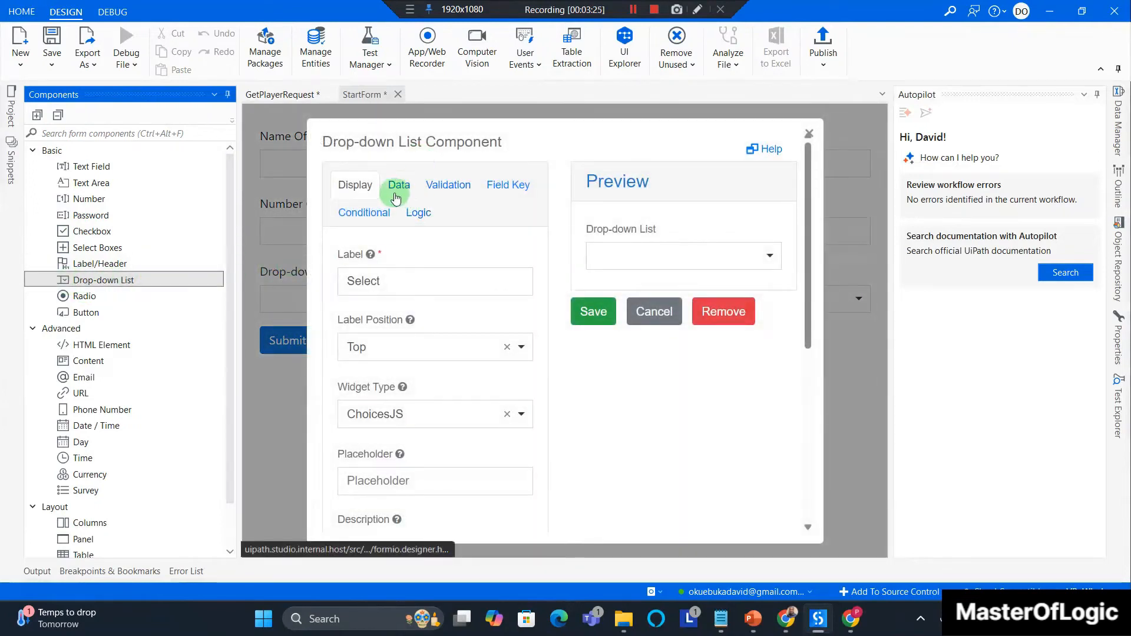
left_click(380, 295)
key("ctrl+a")
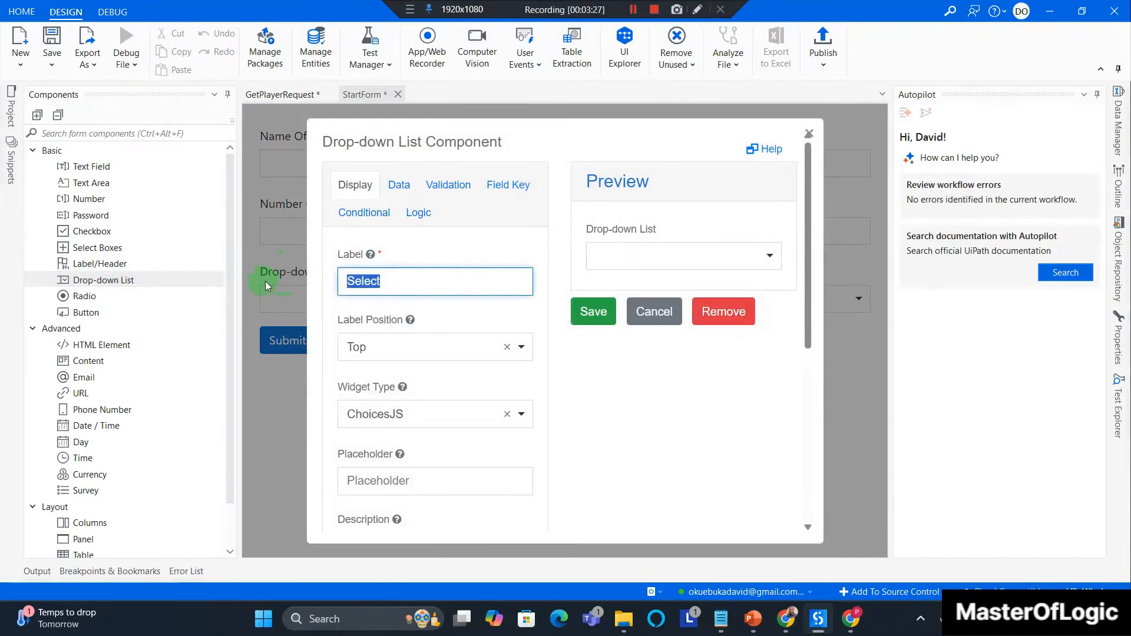
type("TypeOfQuestionField")
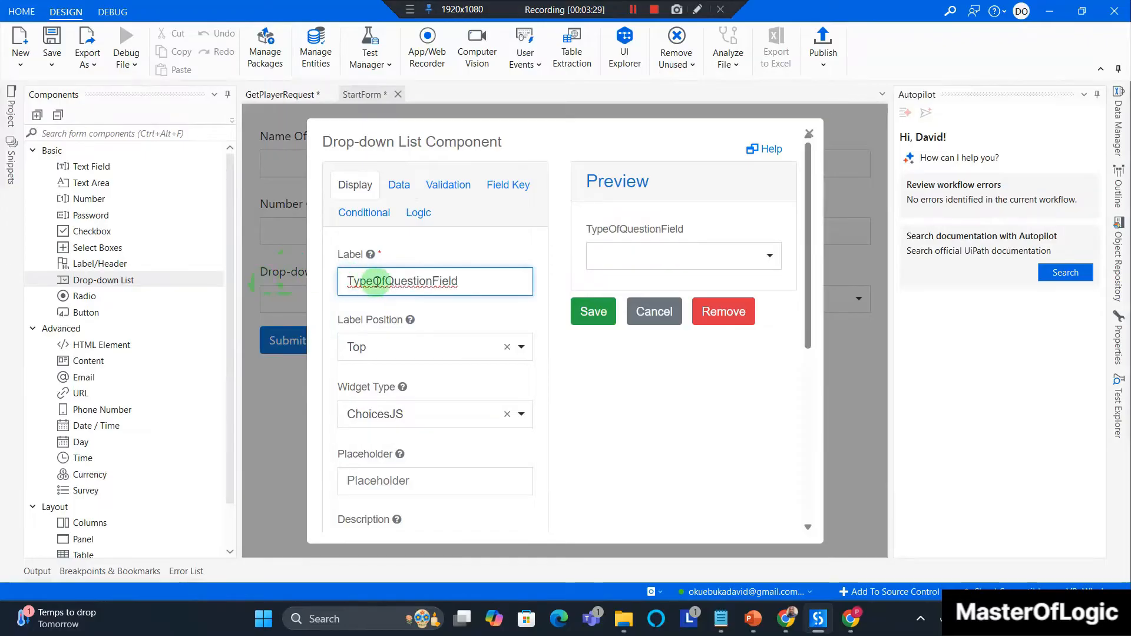
left_click(392, 278)
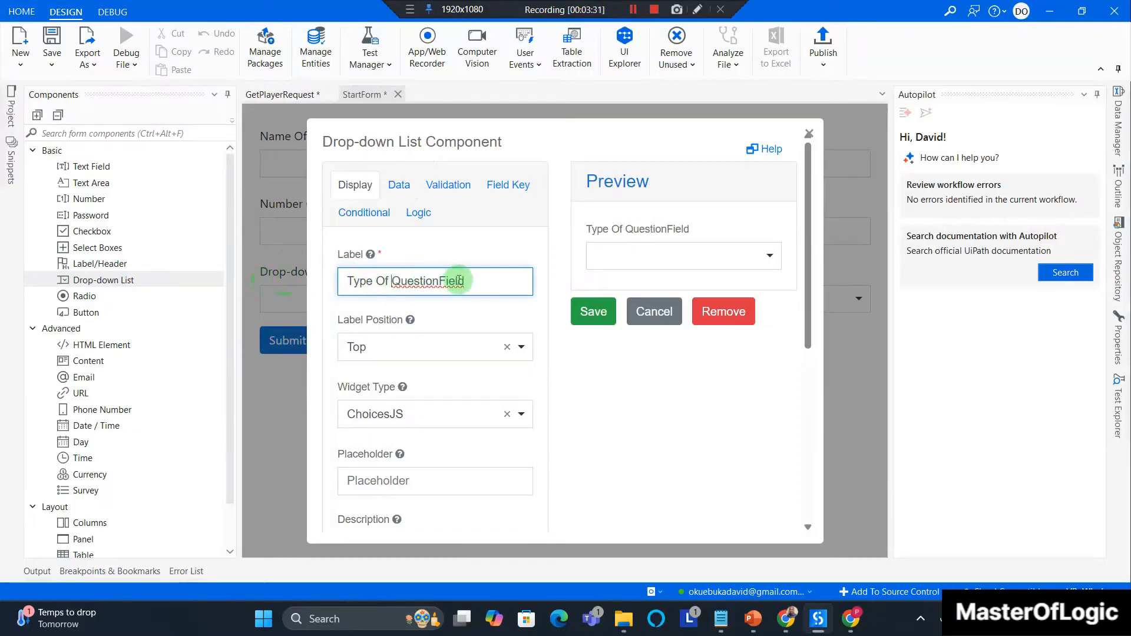
left_click_drag(439, 280, 477, 278)
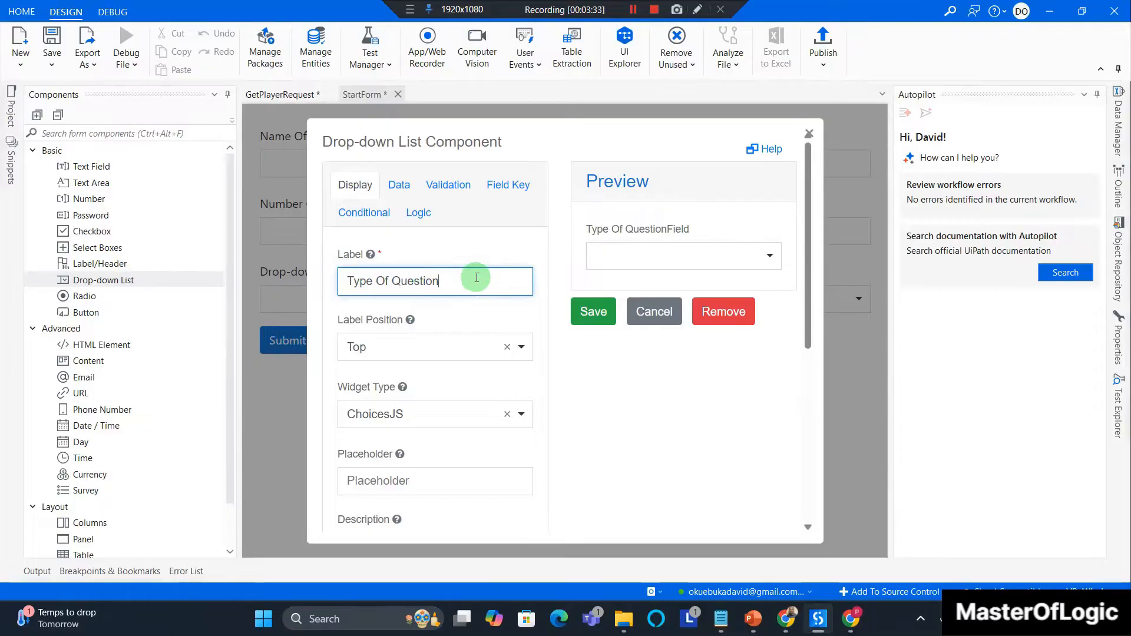
Make the Type Of Question drop-down list required and save it with the property name TypeOfQuestionField.
left_click(451, 194)
left_click(341, 317)
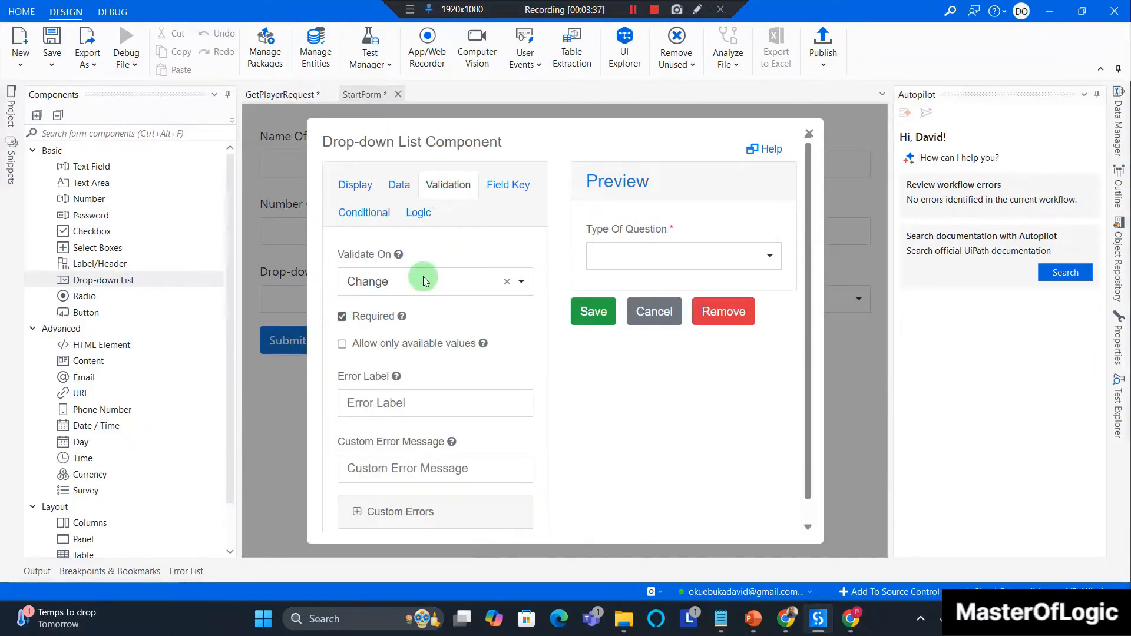
left_click(508, 185)
left_click(450, 282)
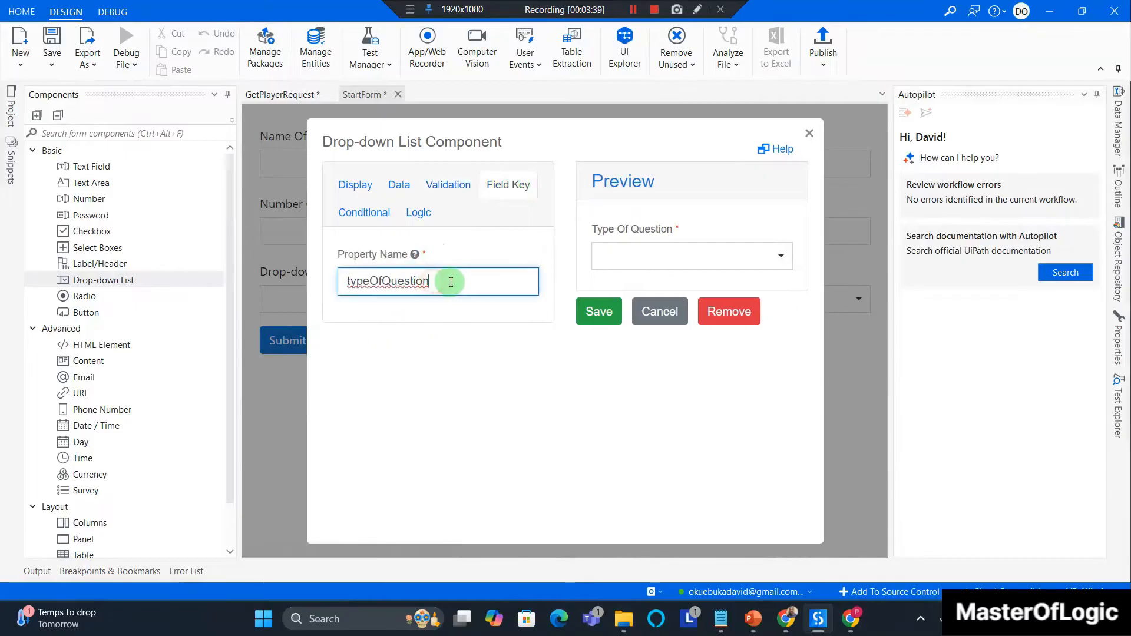
double_click(450, 283)
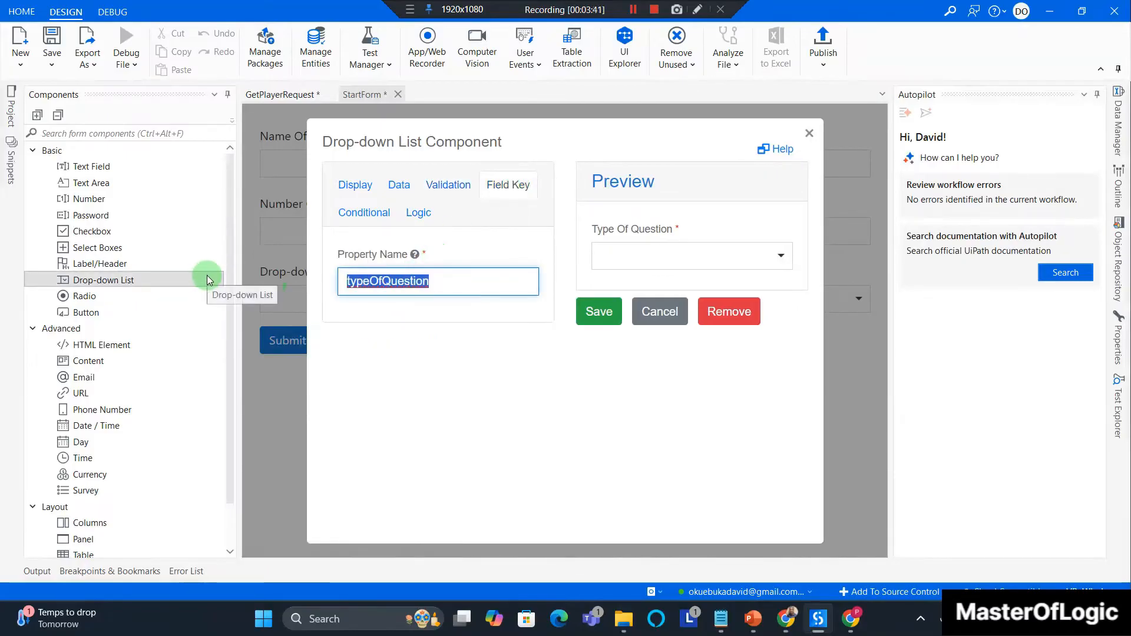
type("TypeOfQuestionField")
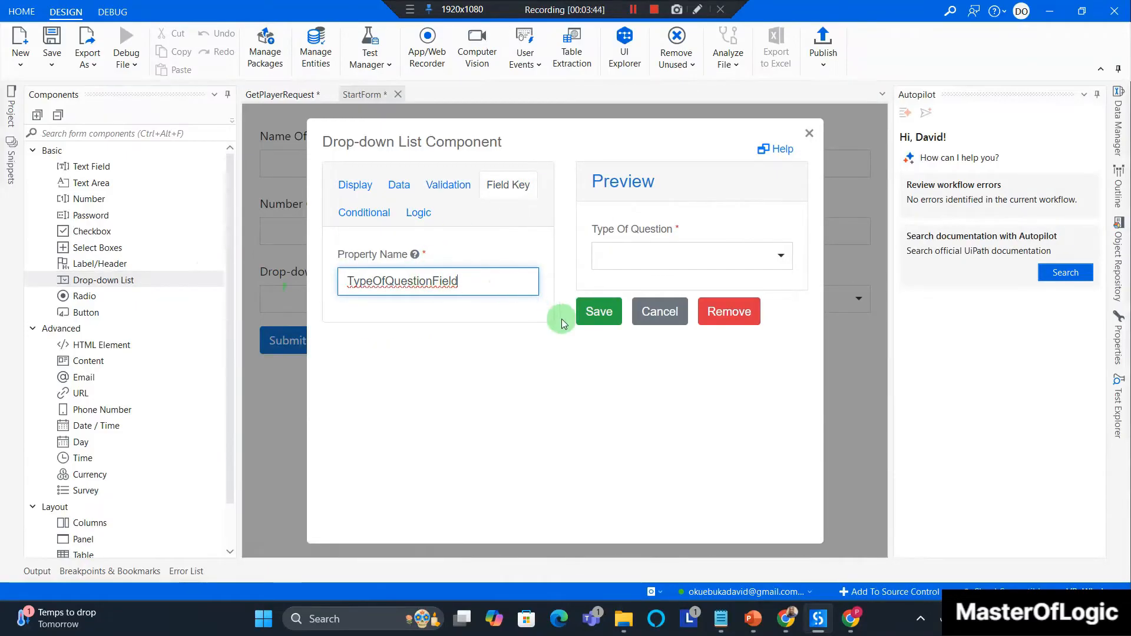
left_click(597, 323)
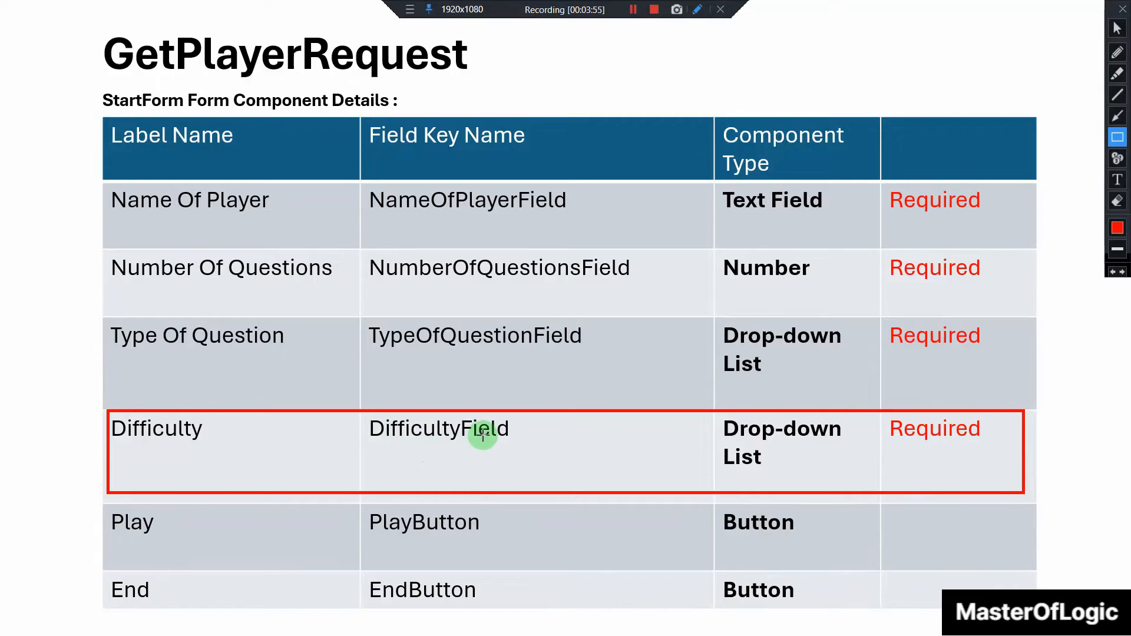
Switch back to UiPath Studio, add a Drop-down List component above the Submit button, and label it Difficulty.
key("alt+Tab")
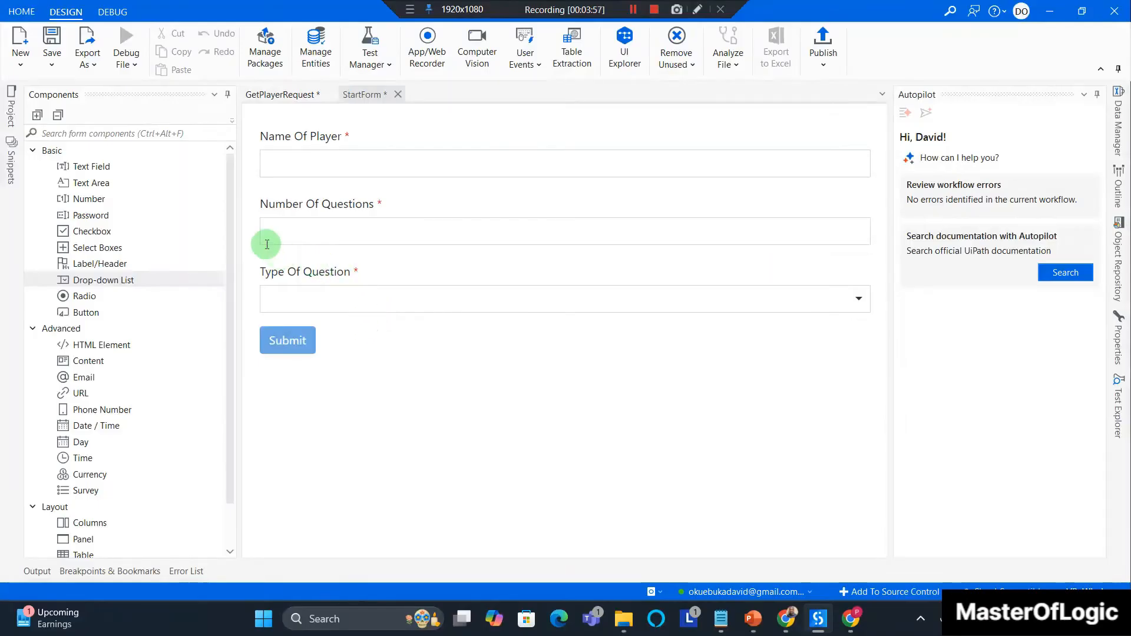
left_click(86, 282)
left_click_drag(86, 281, 359, 330)
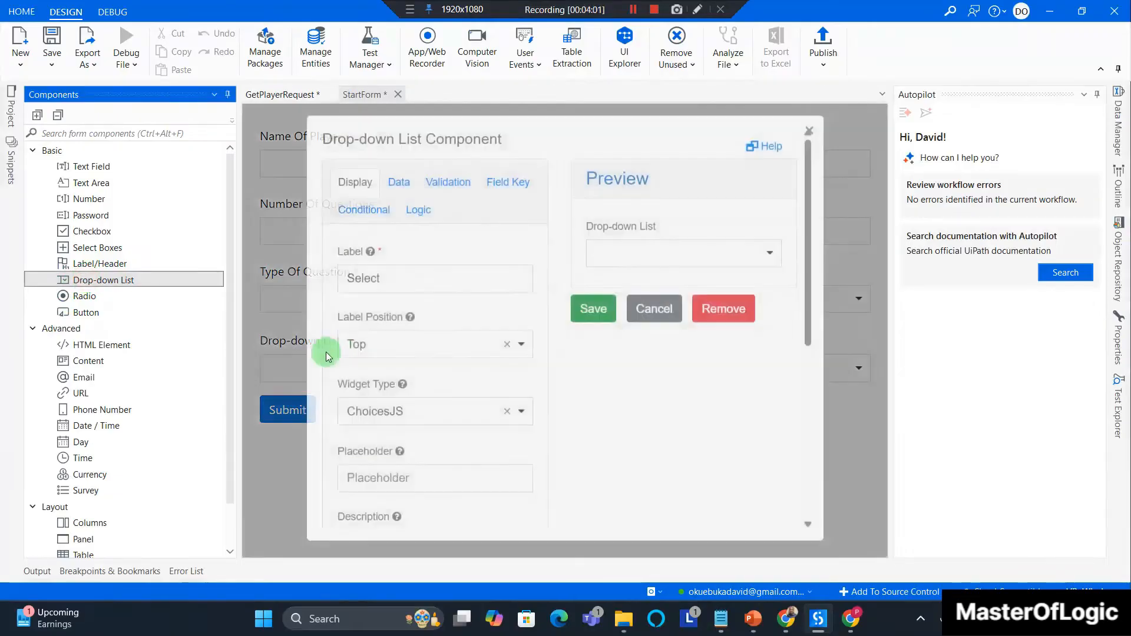
double_click(396, 281)
type("D")
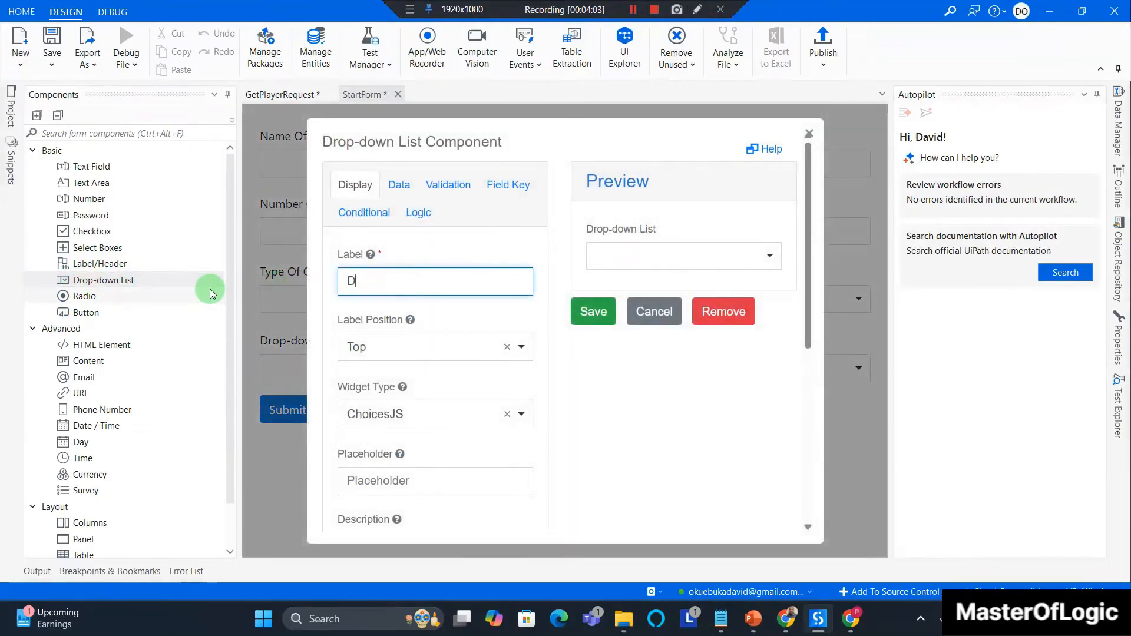
type("ifficulty")
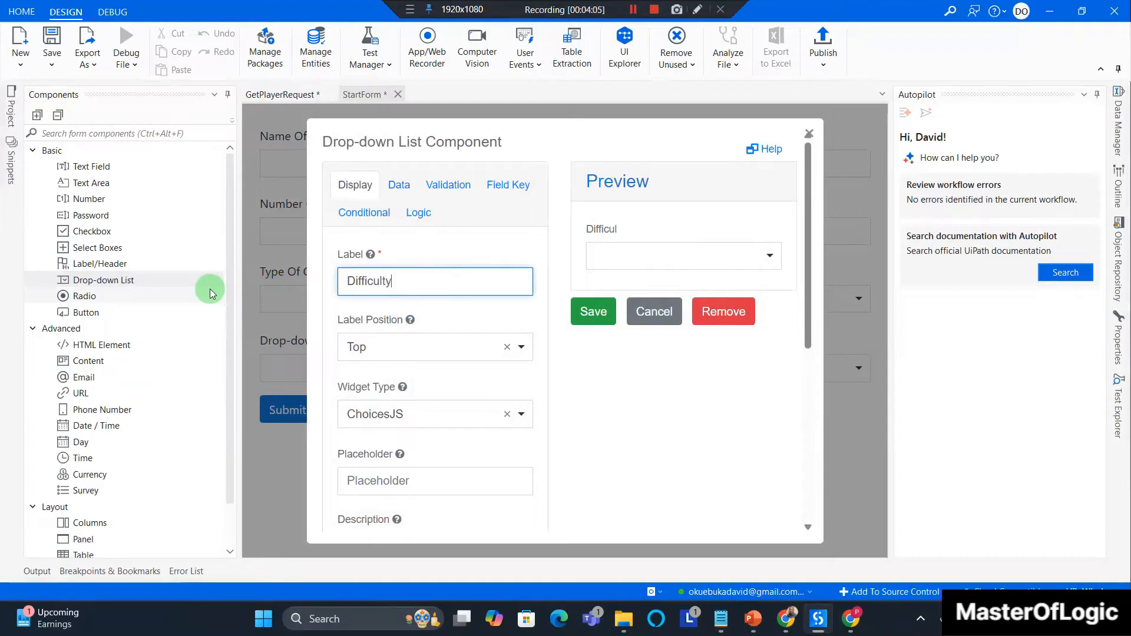
Make the Difficulty drop-down list required and save it with the property name DifficultyField.
left_click(448, 184)
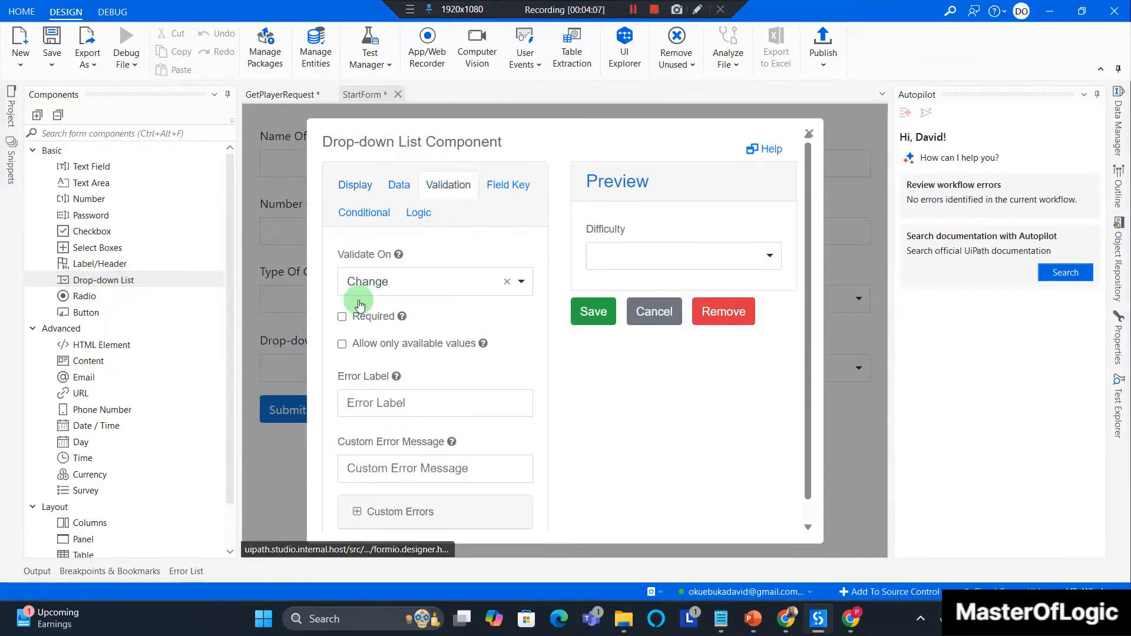
left_click(342, 317)
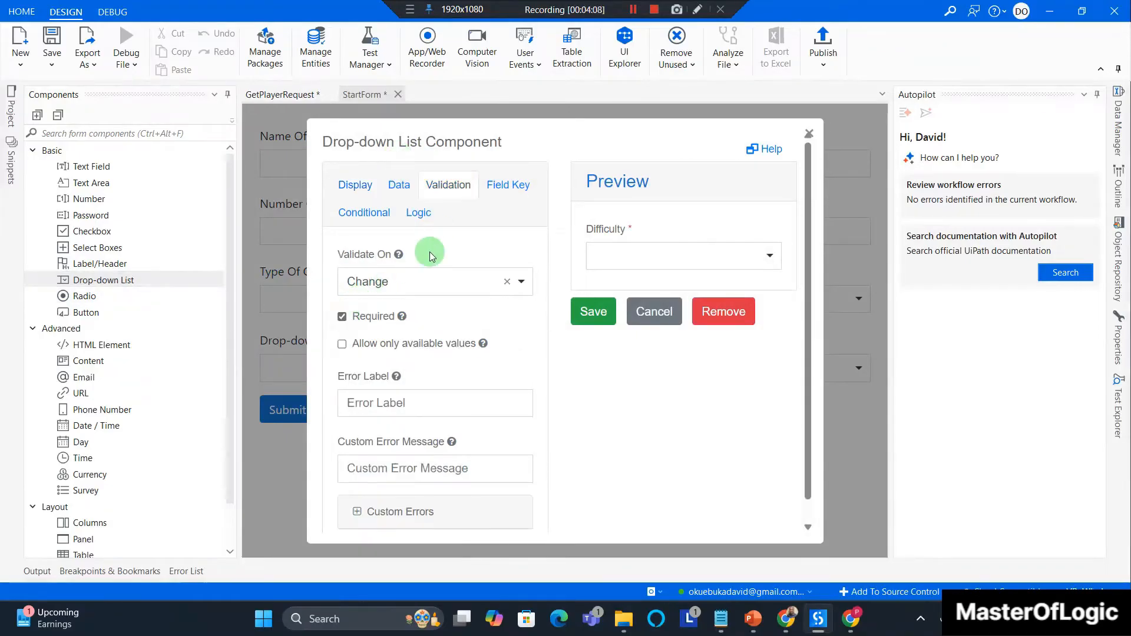
left_click(509, 187)
left_click(404, 285)
double_click(405, 284)
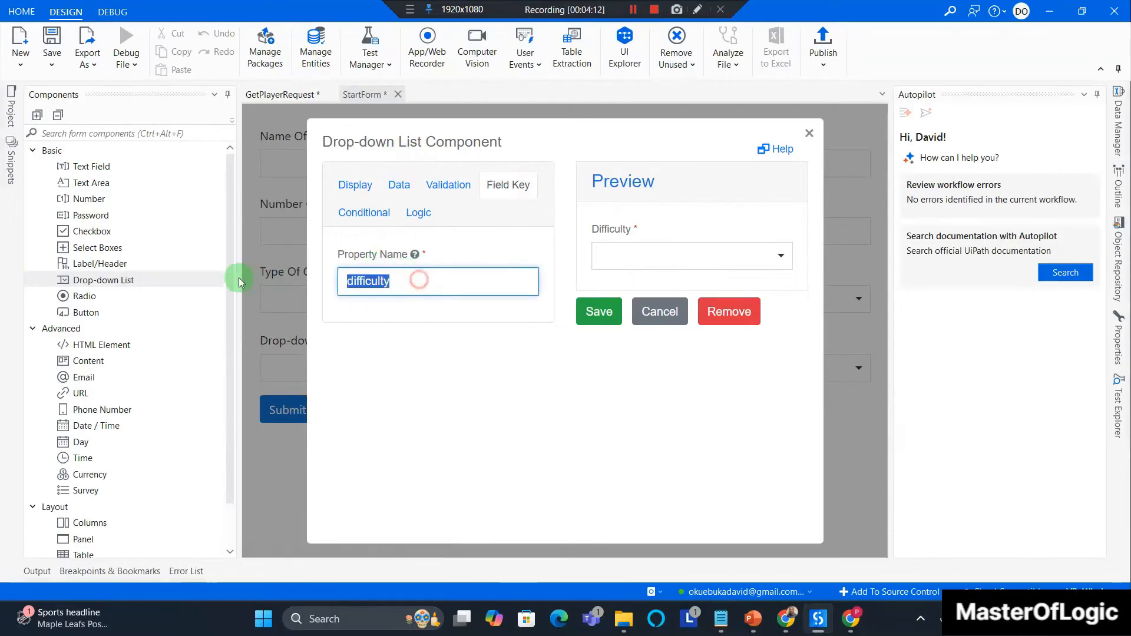
type("DifficultyField")
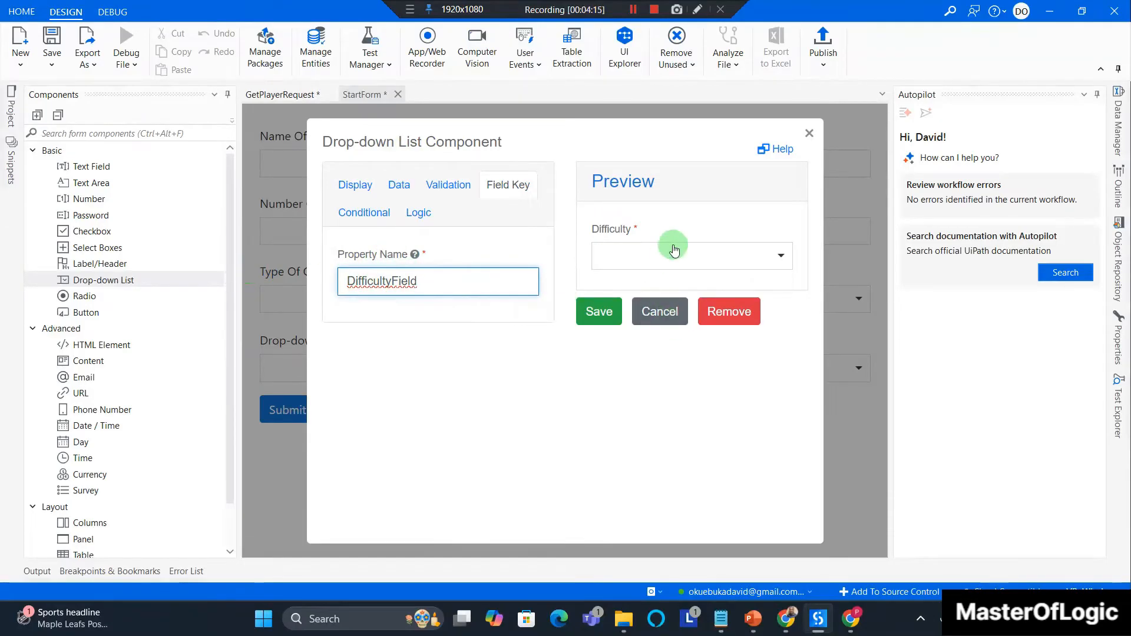
left_click(777, 258)
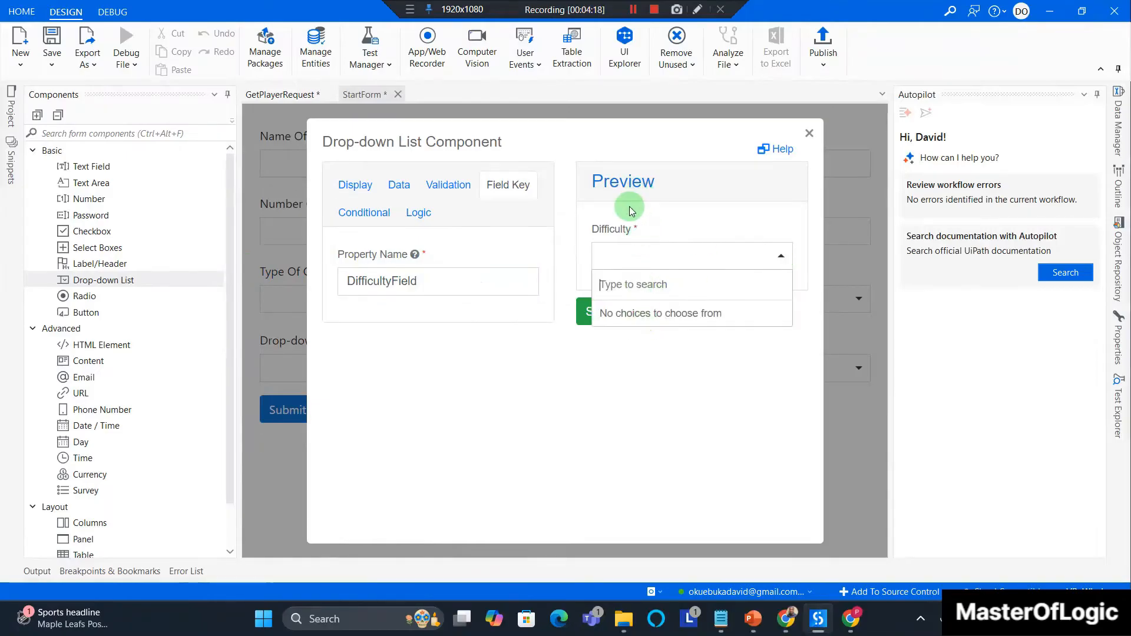
left_click(672, 231)
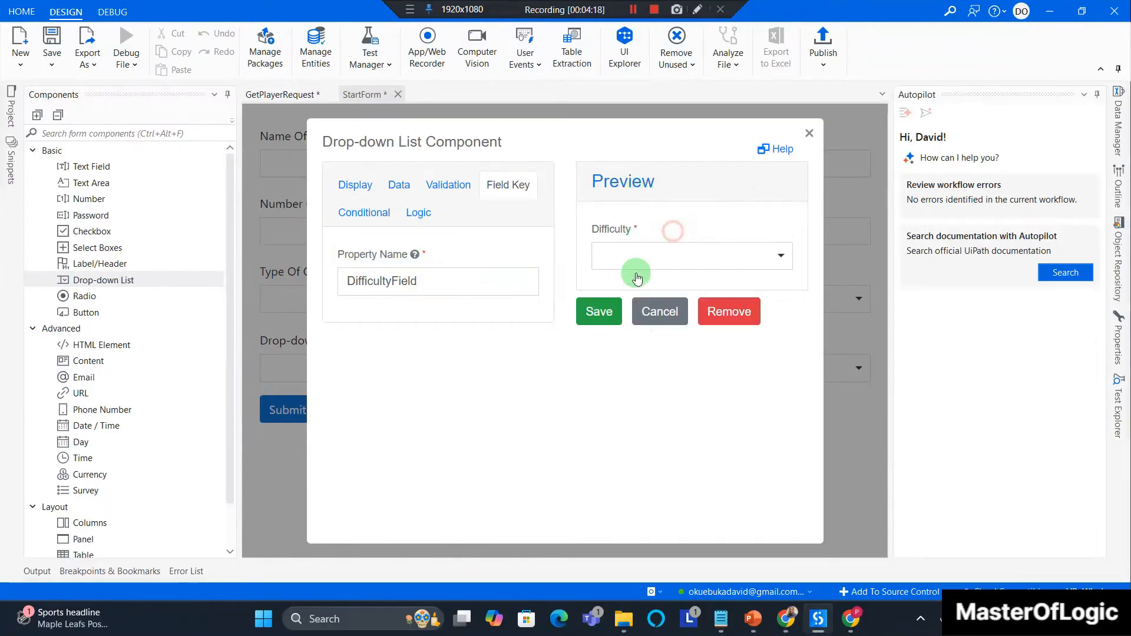
left_click(594, 313)
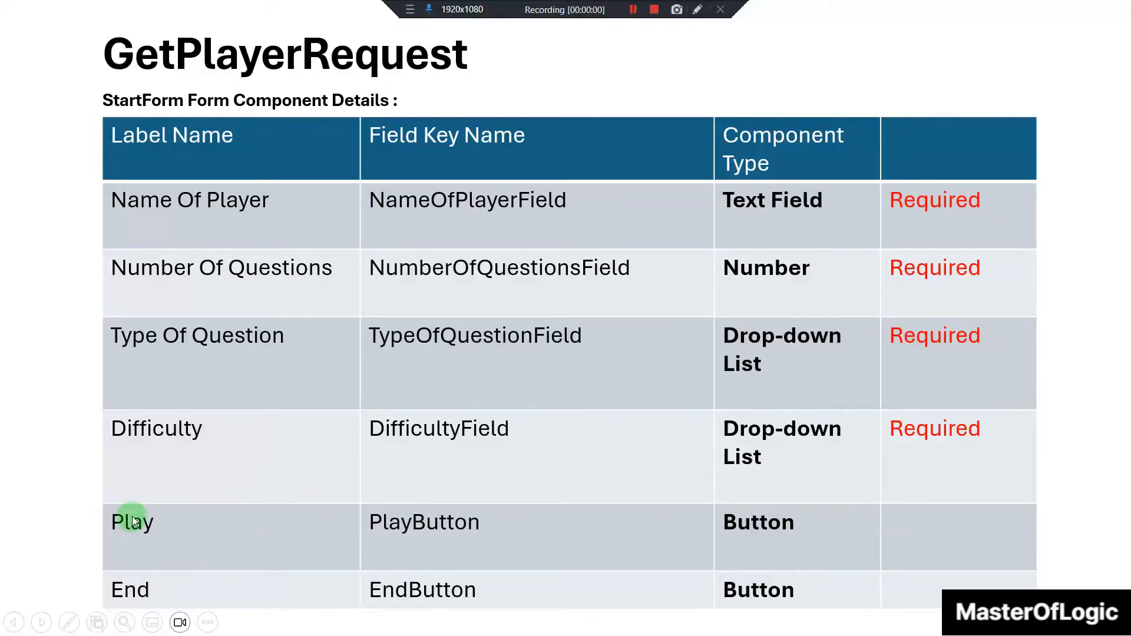
left_click(697, 10)
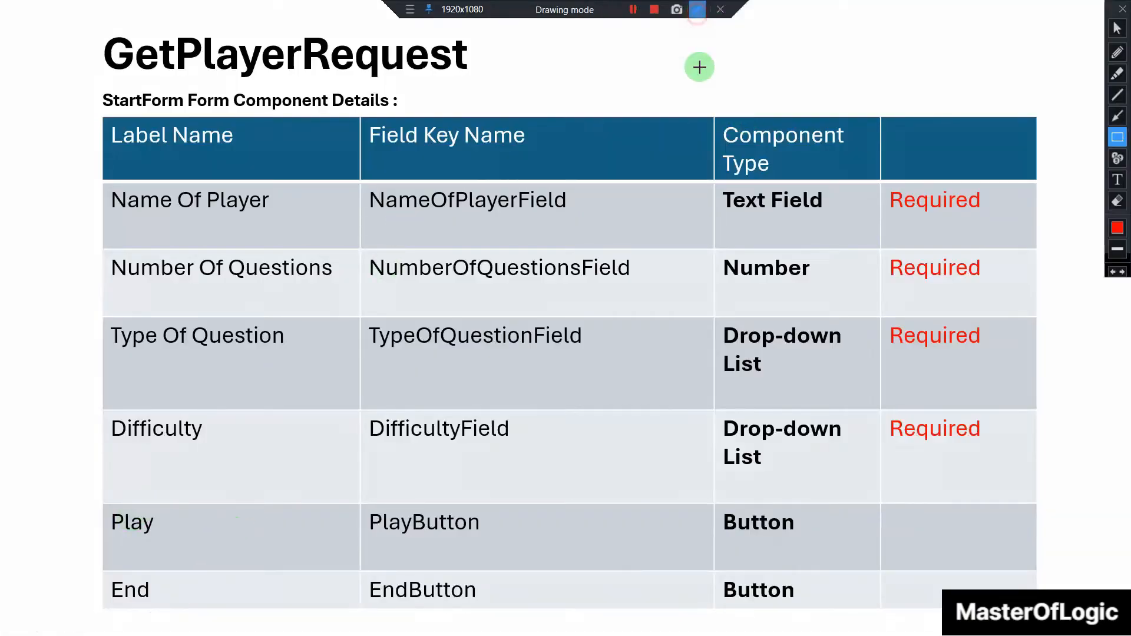
mouse_move(96, 504)
left_mouse_down()
mouse_move(261, 620)
mouse_move(881, 617)
left_mouse_up()
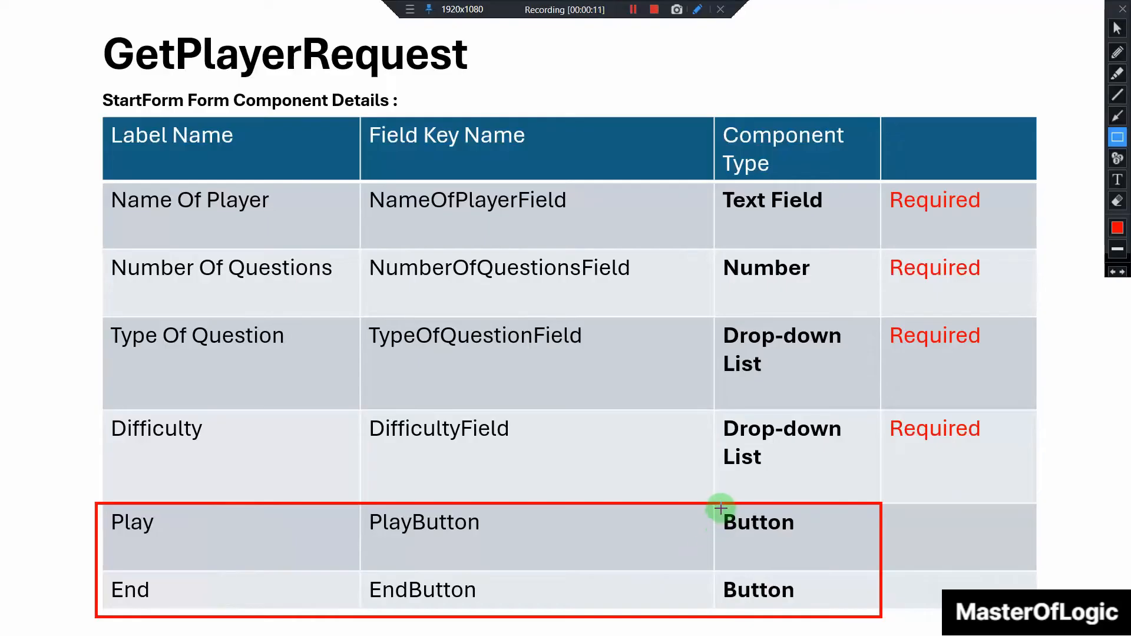
left_click_drag(721, 508, 828, 605)
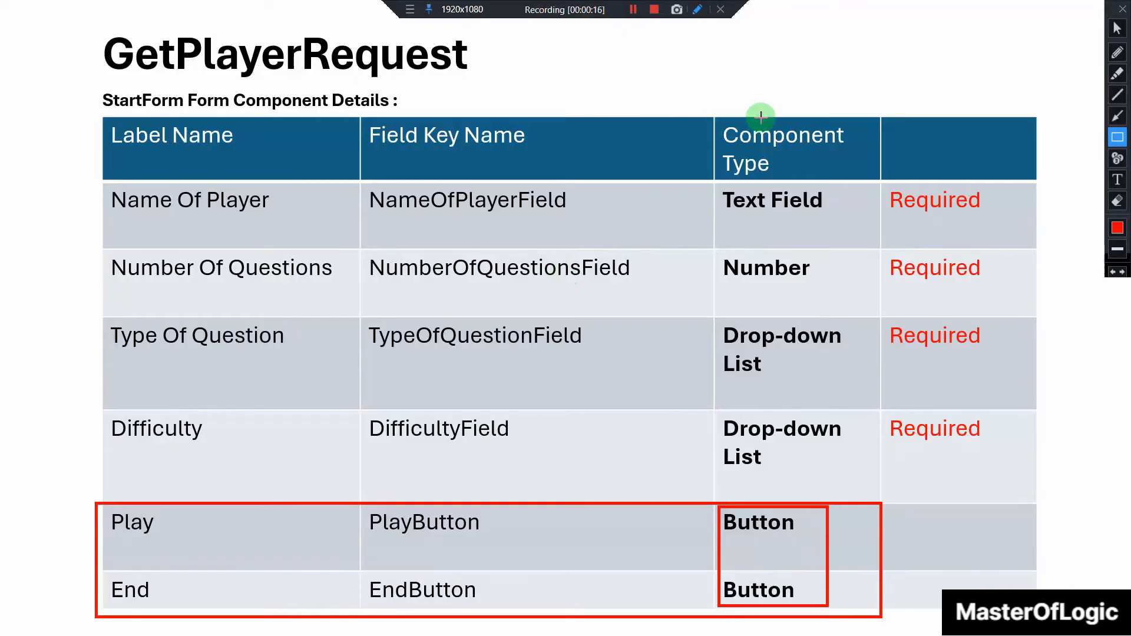
Switch back to UiPath Studio, relabel the form's Submit button as Play, and set its action to Custom.
key("alt+Tab")
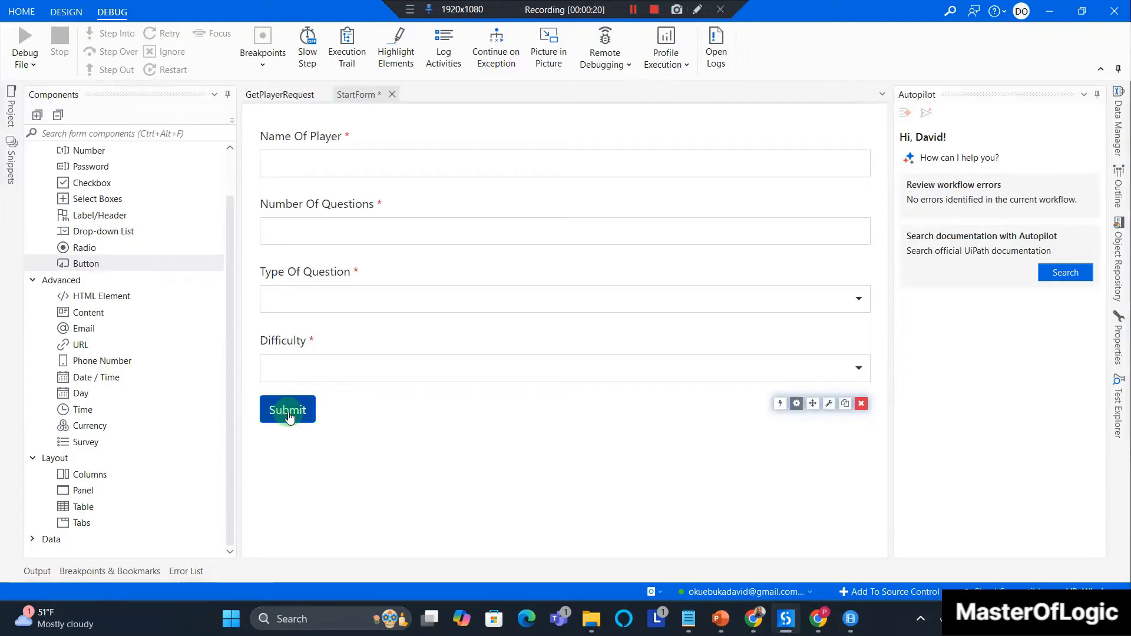
left_click(796, 404)
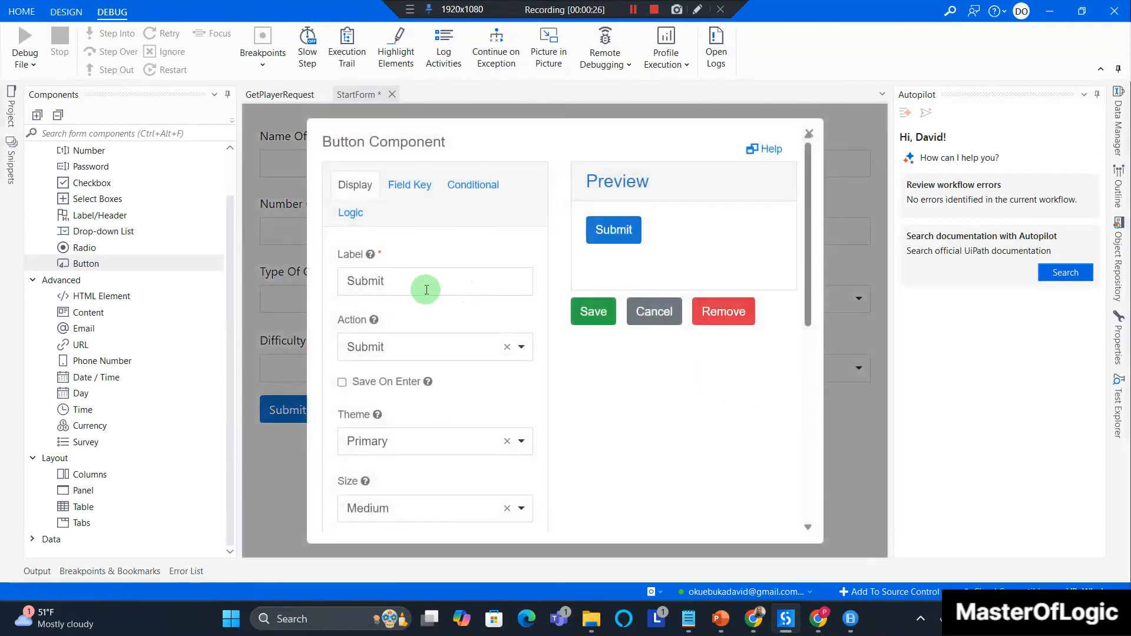
left_click_drag(386, 283, 296, 278)
type("Play")
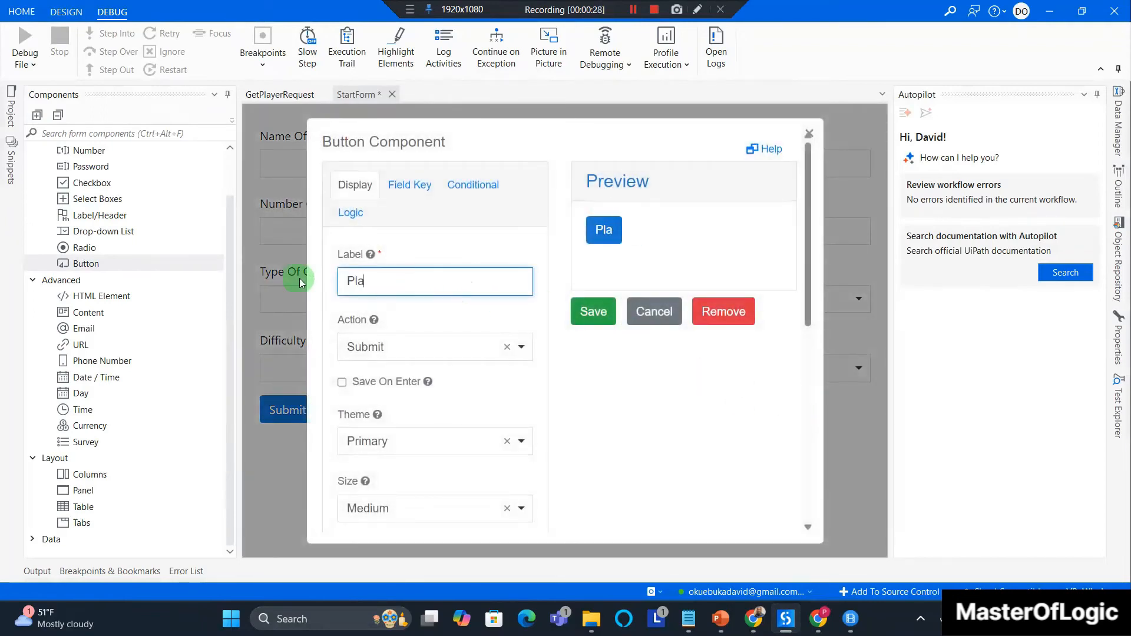
left_click(358, 187)
left_click(394, 347)
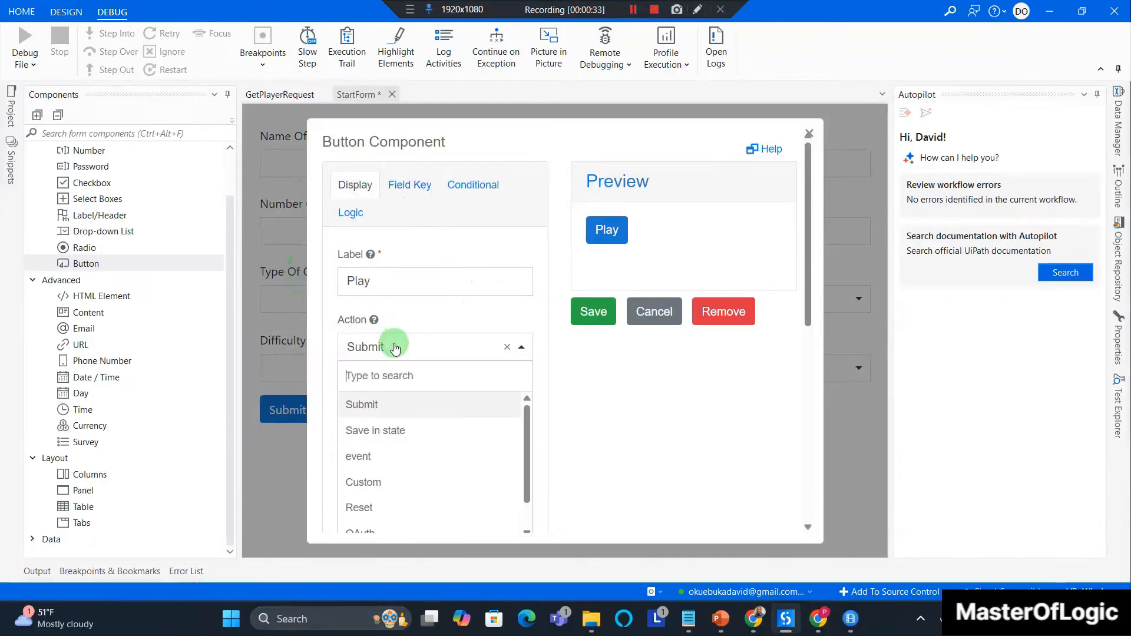
left_click(370, 482)
Enable the Block Button option for the Play button and review its Disable on Form Invalid setting.
scroll(401, 383, "down", 3)
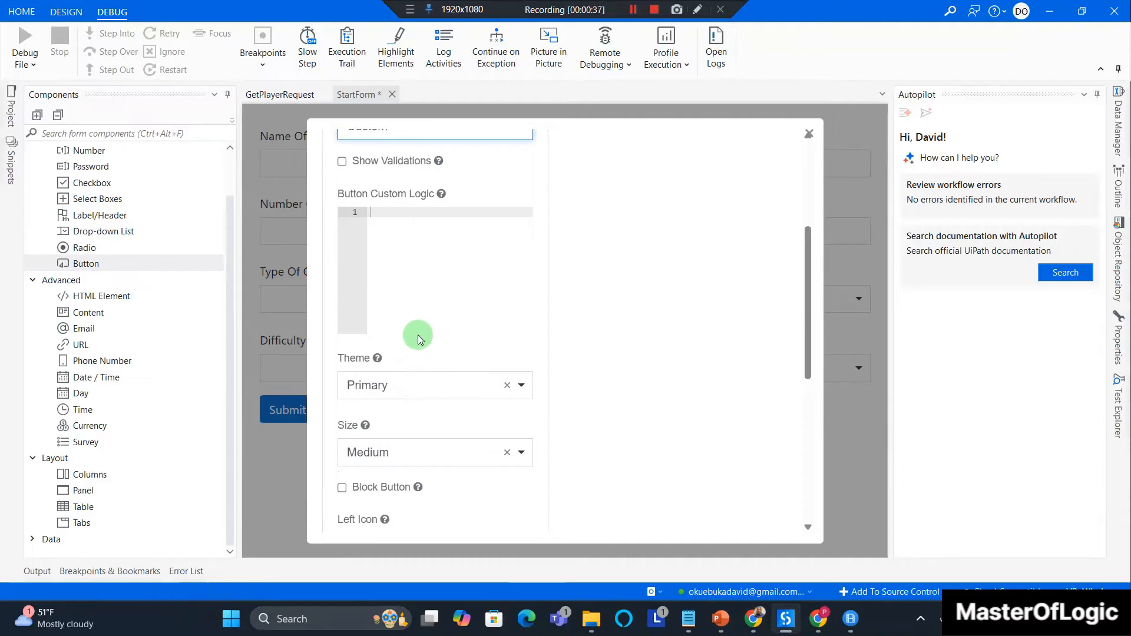
scroll(416, 333, "down", 4)
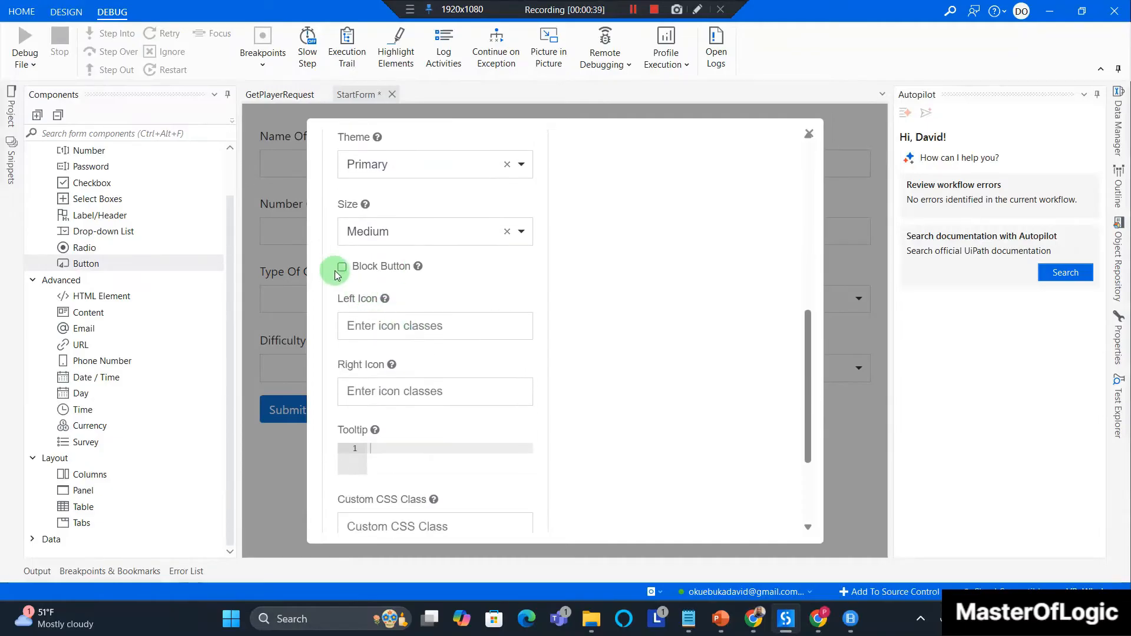
left_click(342, 268)
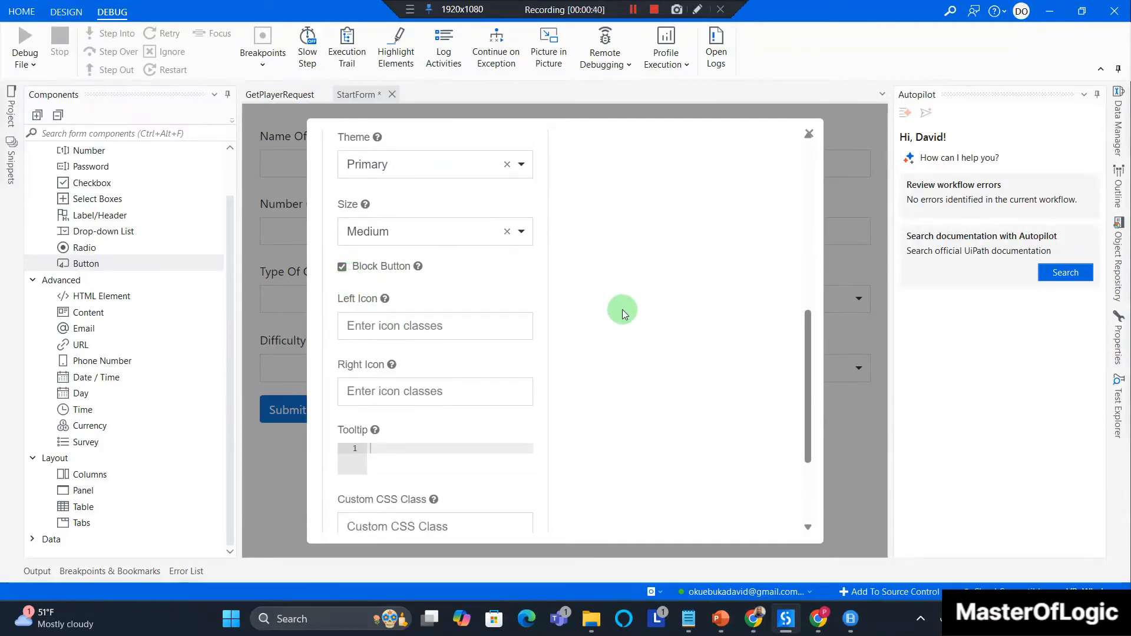
scroll(406, 307, "down", 3)
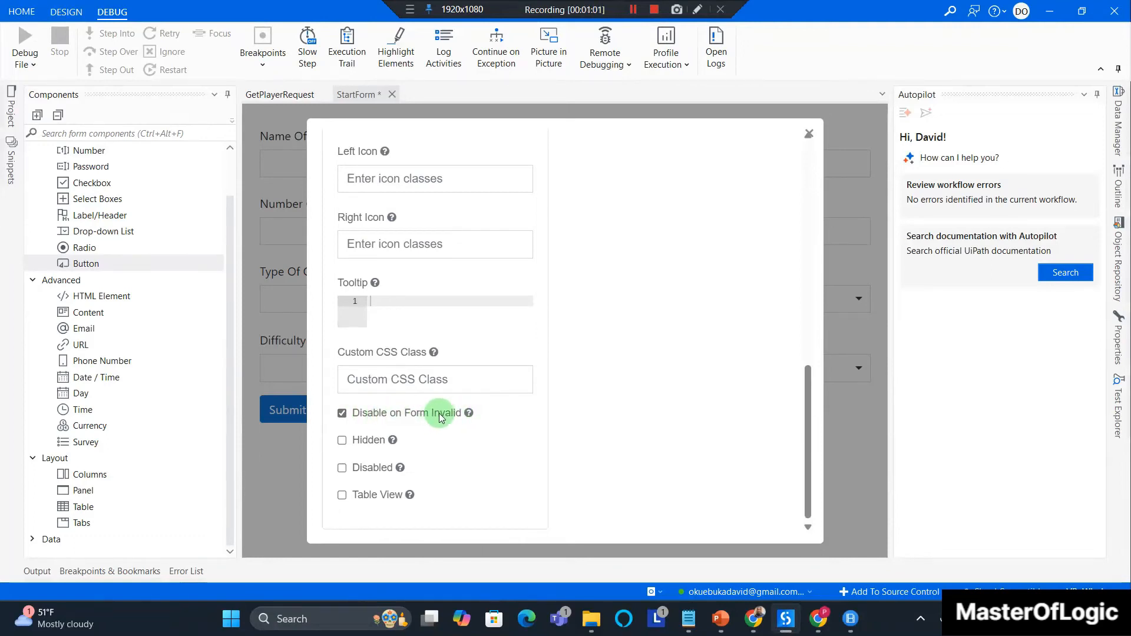
scroll(436, 411, "up", 2)
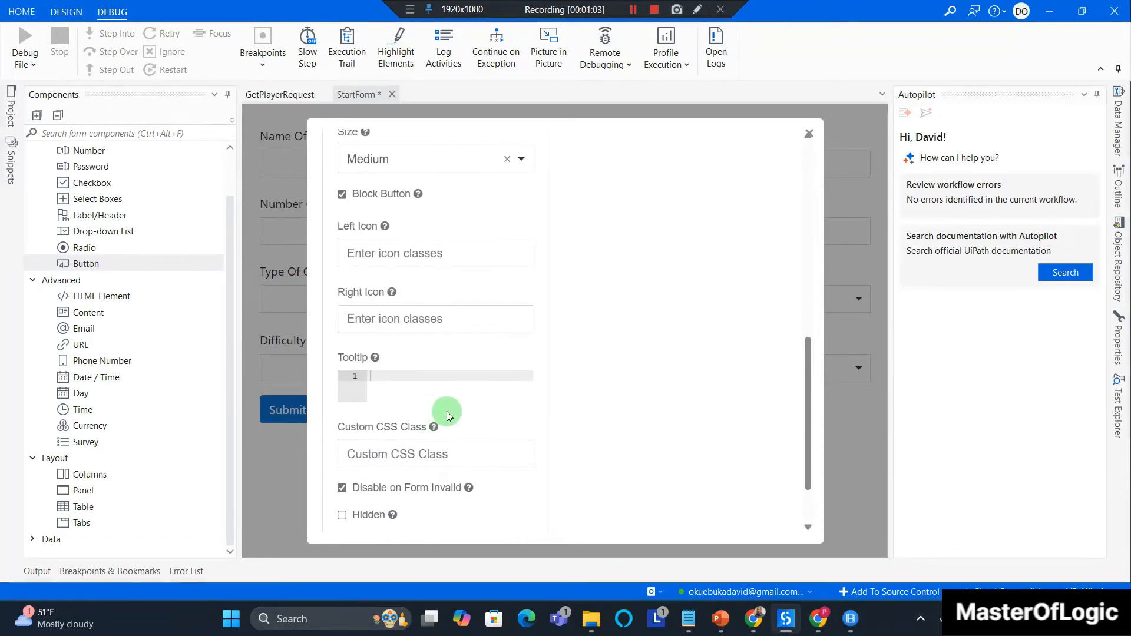
scroll(450, 416, "down", 2)
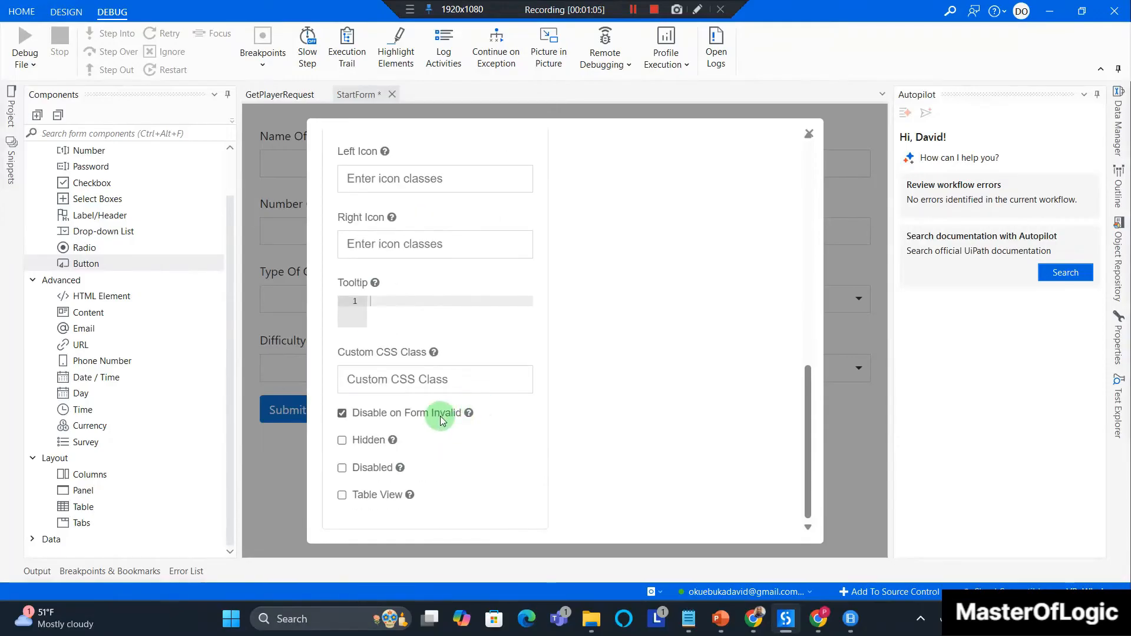
scroll(479, 394, "up", 8)
scroll(495, 378, "up", 2)
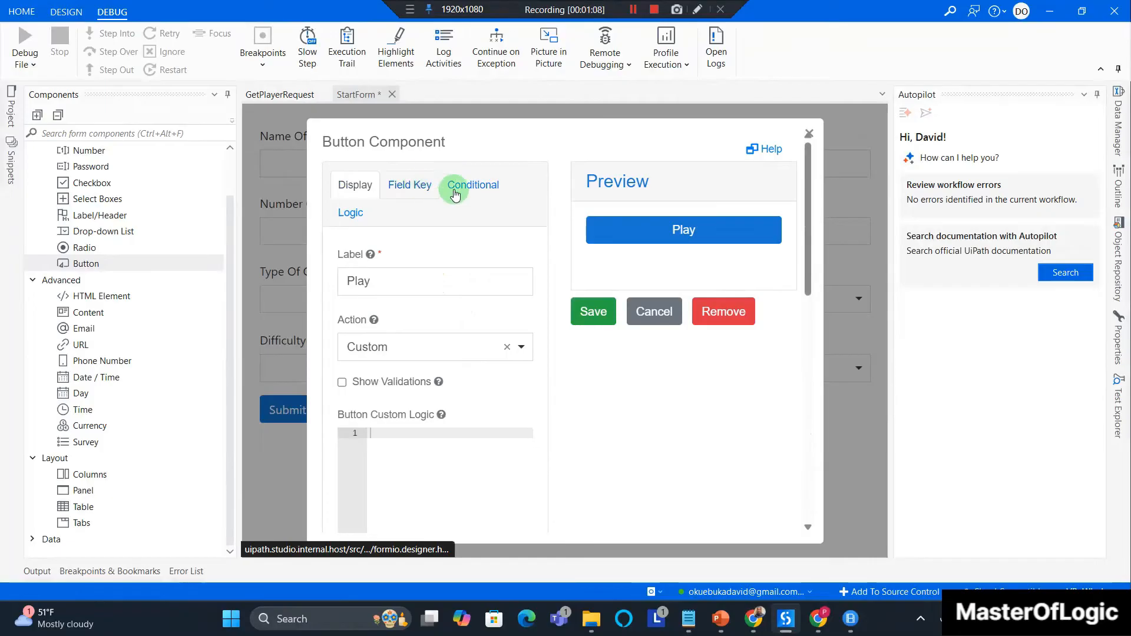
Set the Play button's property name to PlayButton and save the component.
left_click(422, 186)
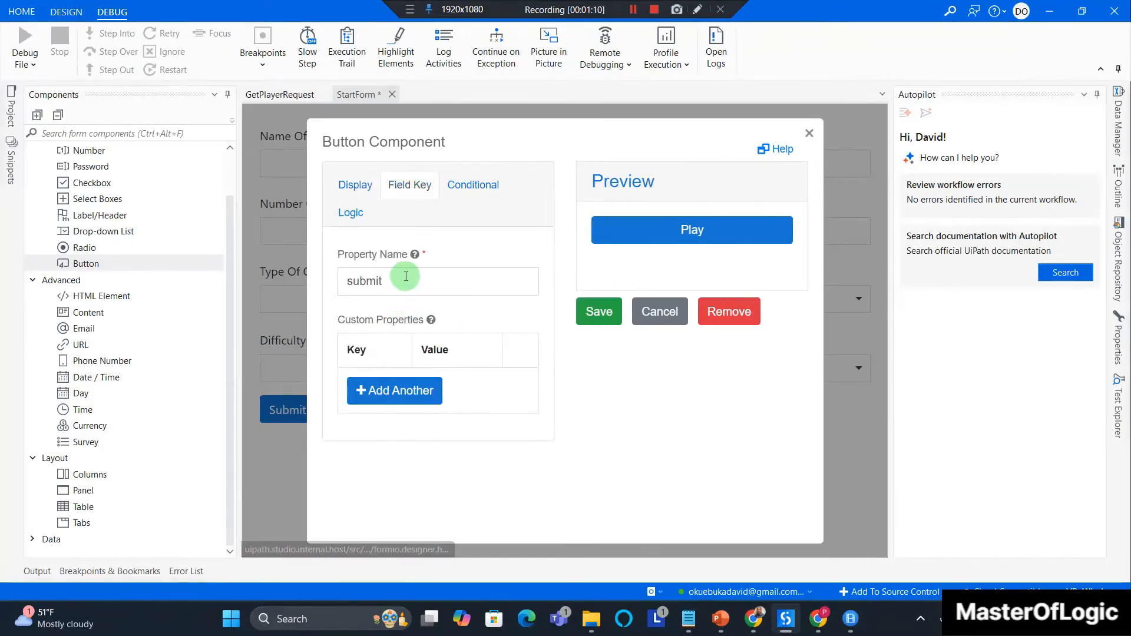
left_click_drag(434, 280, 244, 273)
type("PlayB")
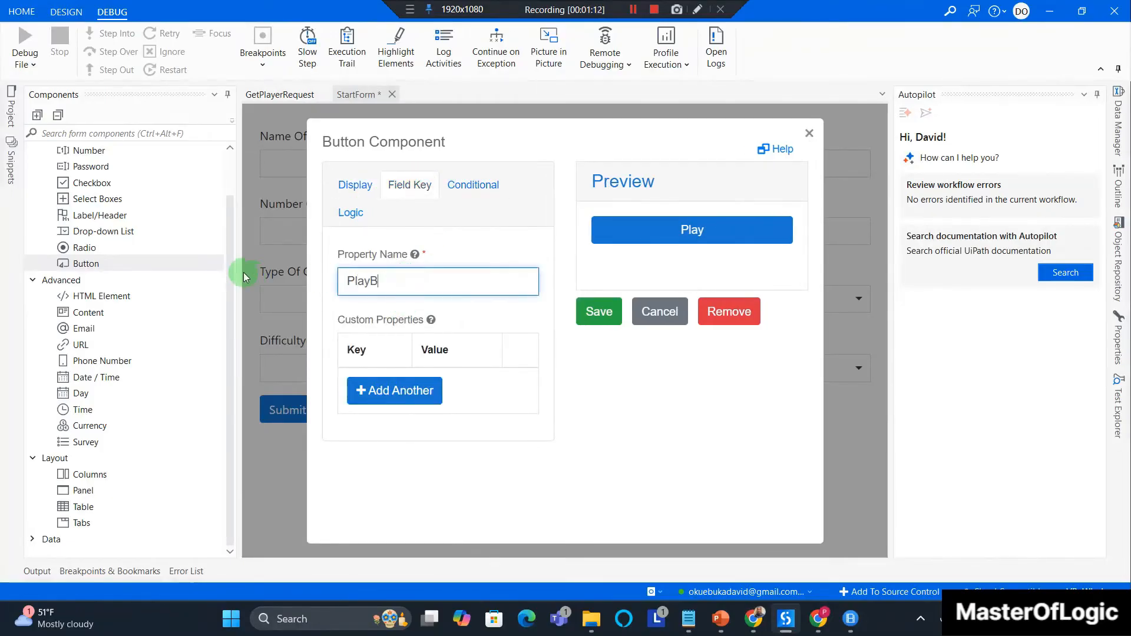
type("utton")
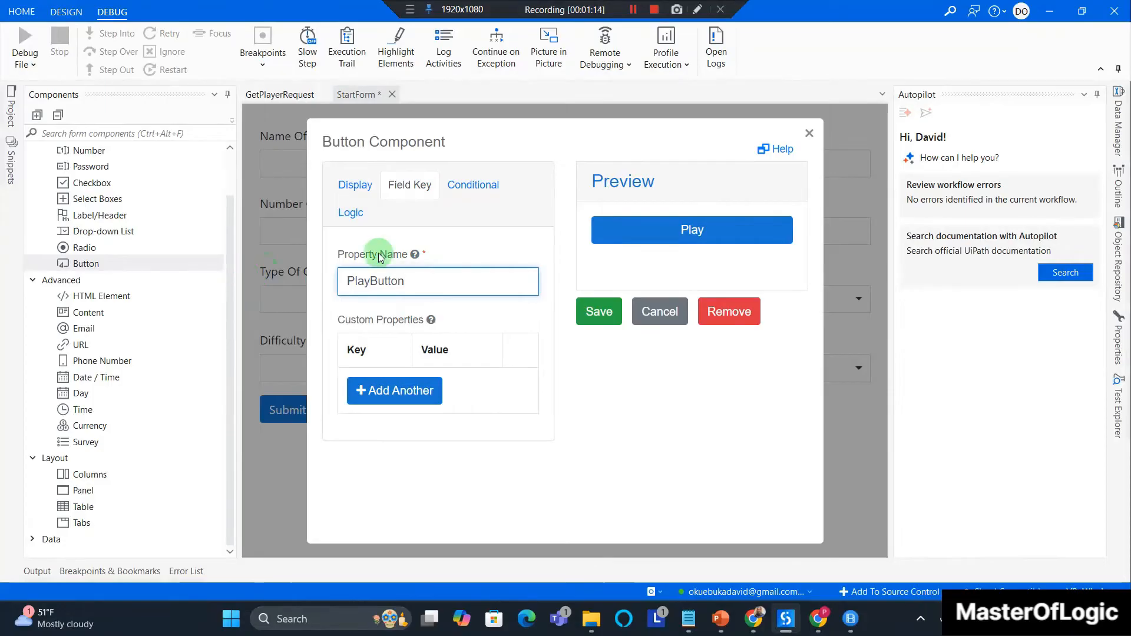
left_click(603, 318)
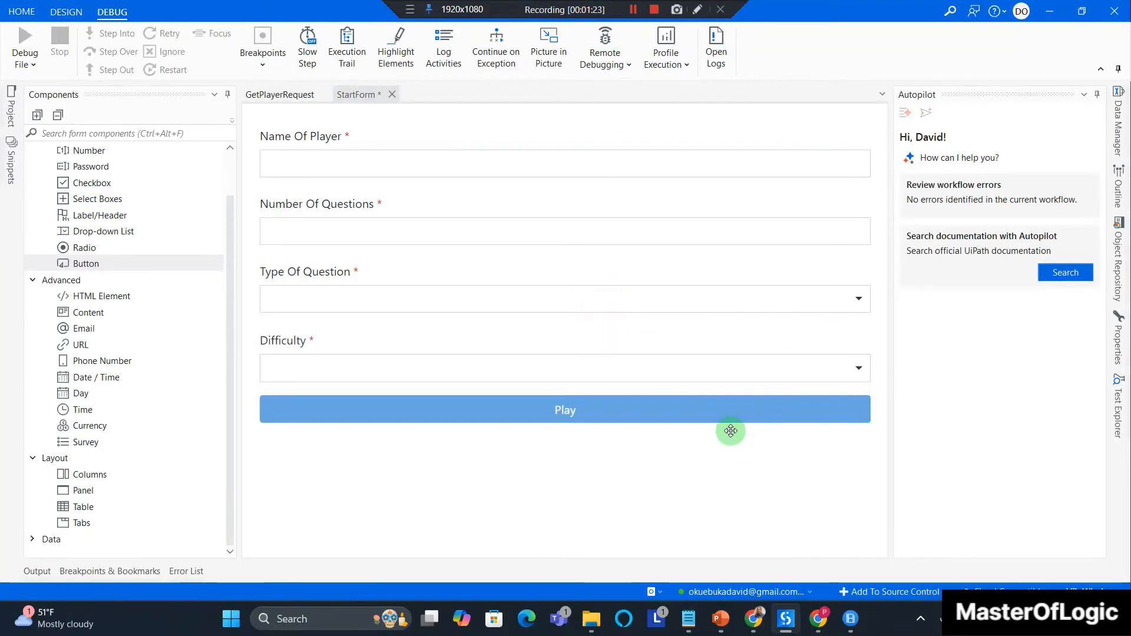
Duplicate the Play button directly below the original and set the copy's label to End.
mouse_move(805, 412)
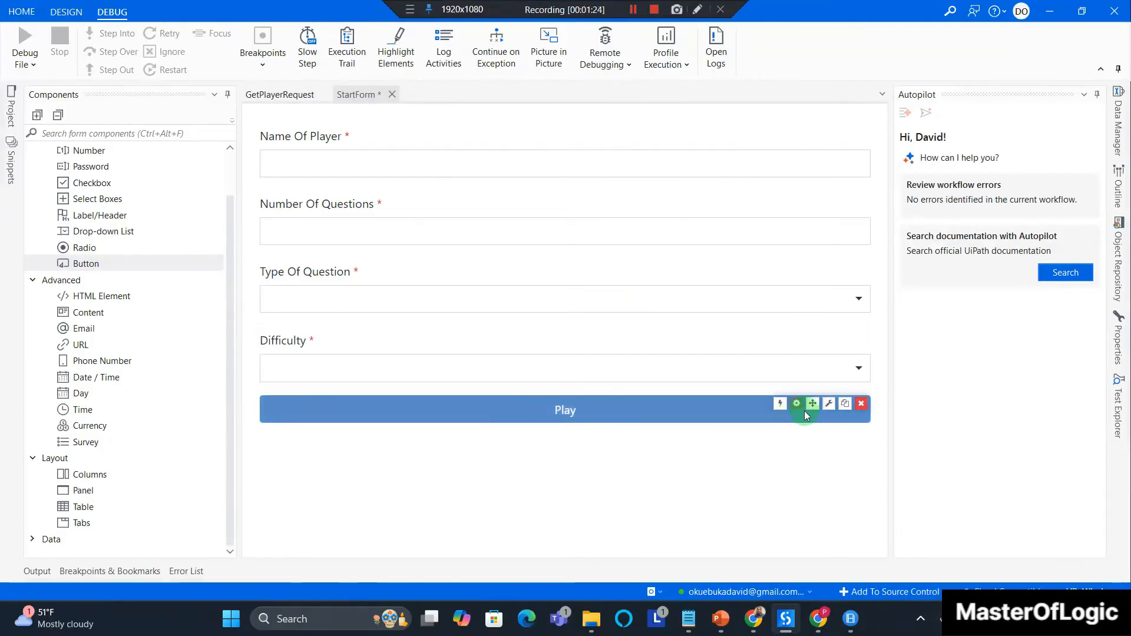
left_click(845, 409)
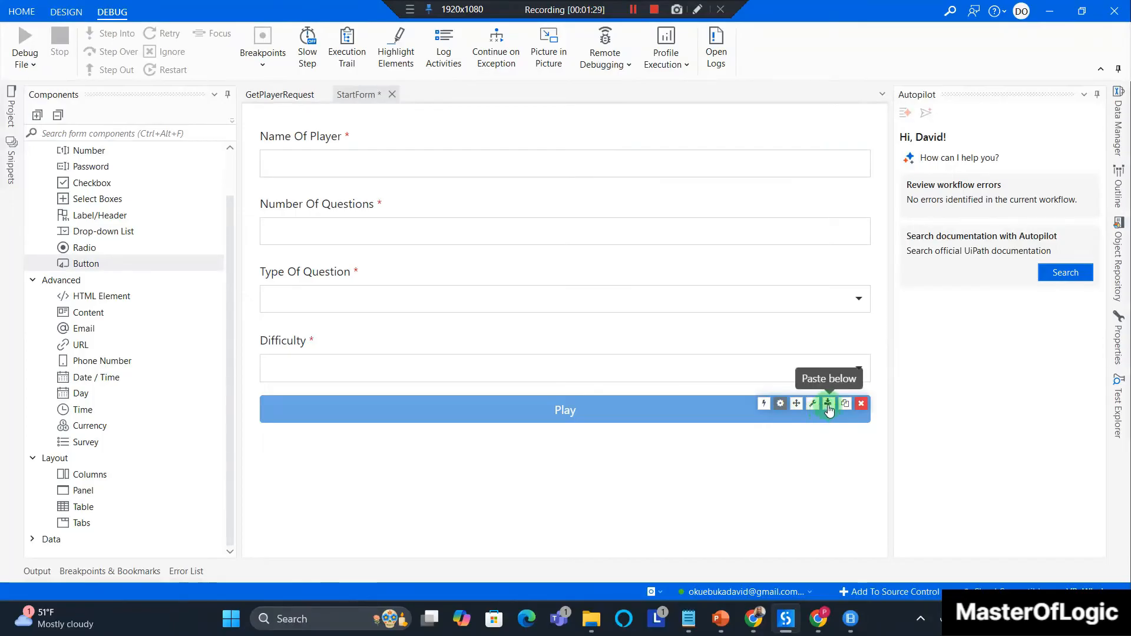
left_click(829, 407)
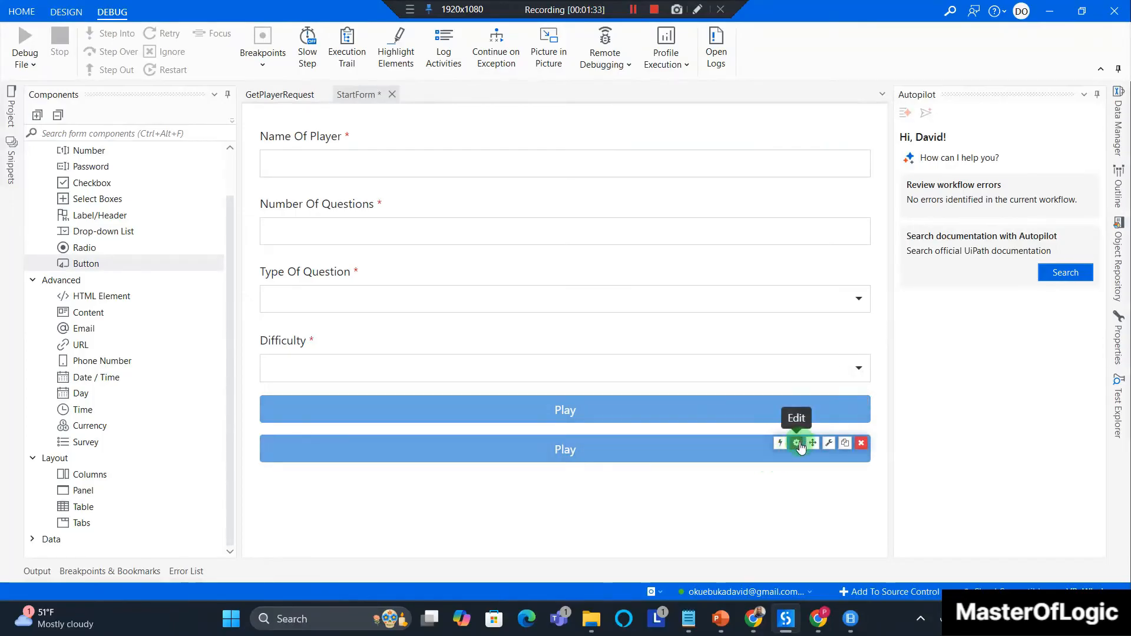
left_click(796, 445)
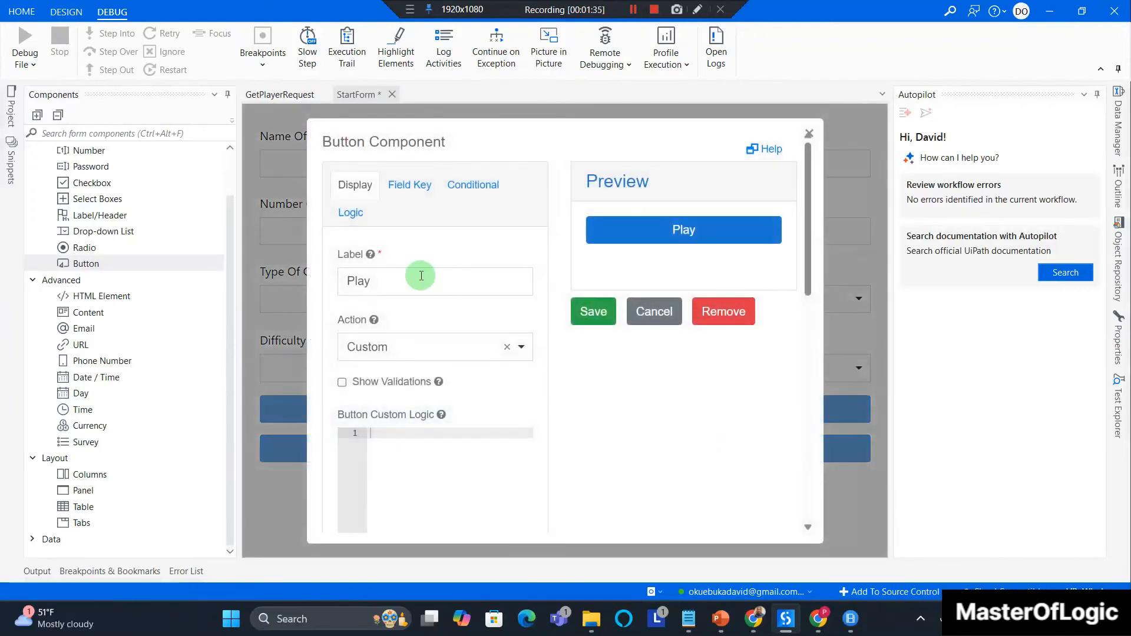
double_click(386, 285)
type("E")
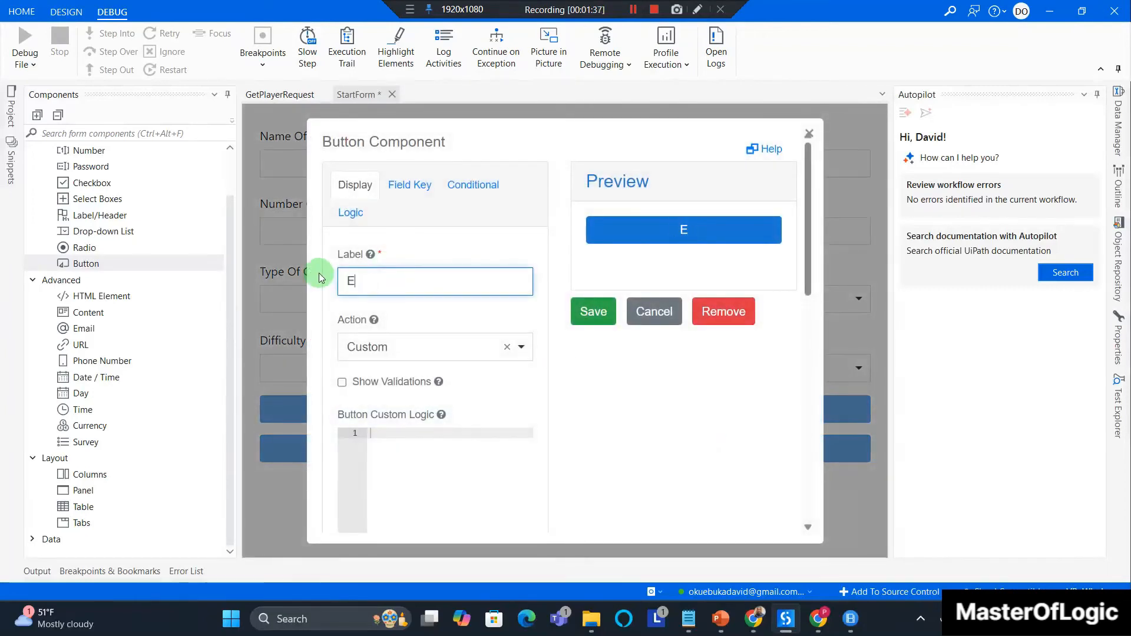
type("nd")
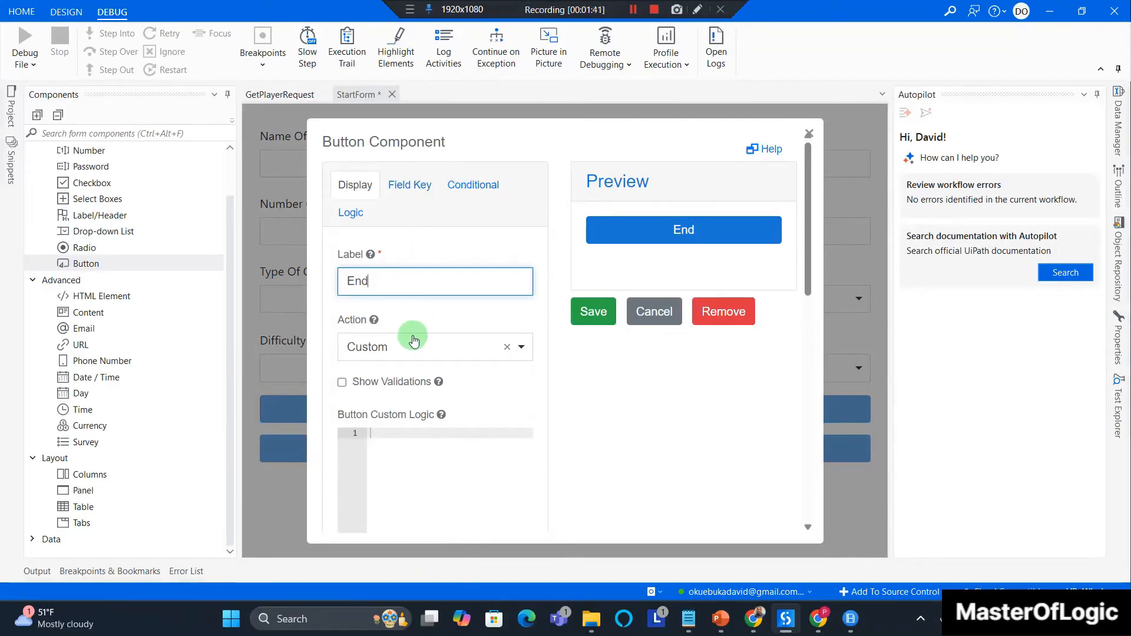
Turn off the Disable on Form Invalid option for the End button.
scroll(406, 327, "down", 1)
scroll(411, 331, "down", 5)
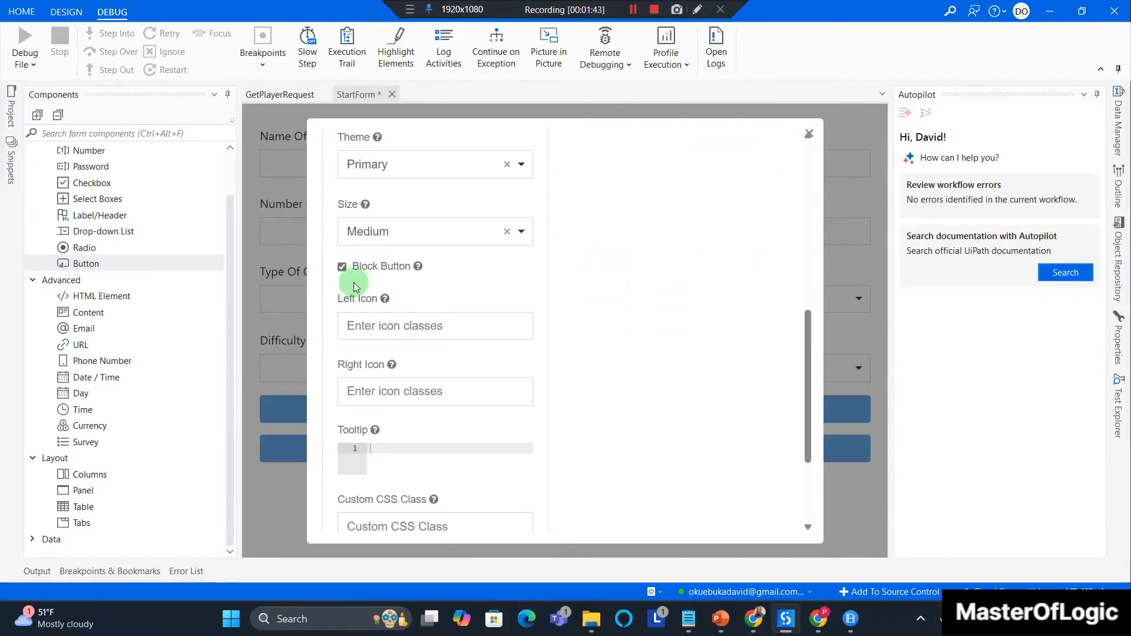
scroll(373, 277, "down", 2)
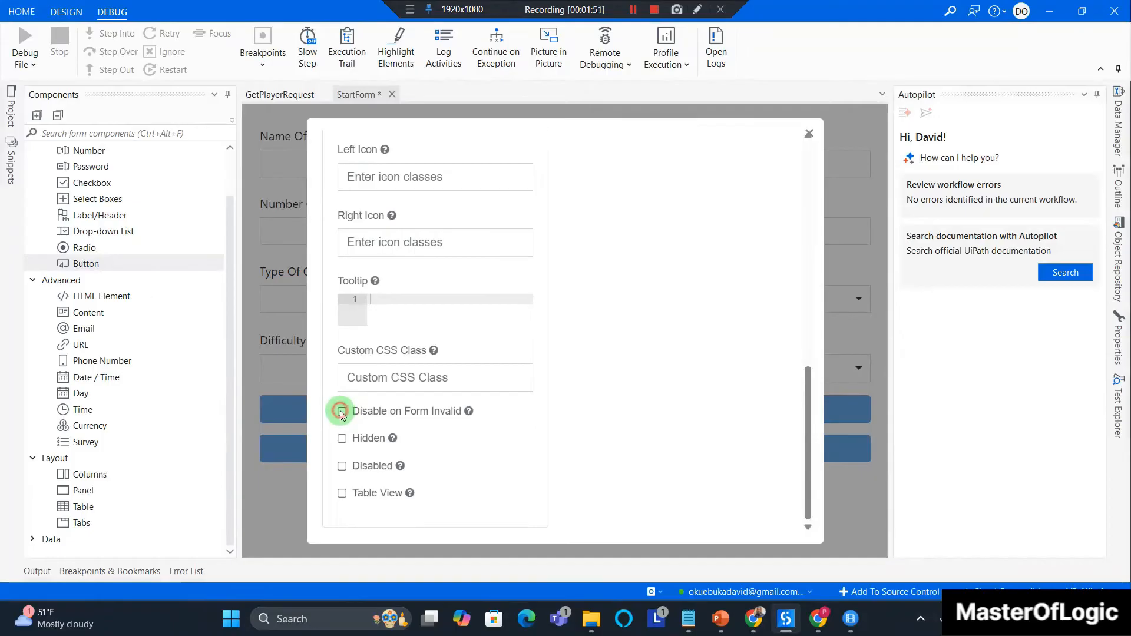
scroll(429, 320, "up", 10)
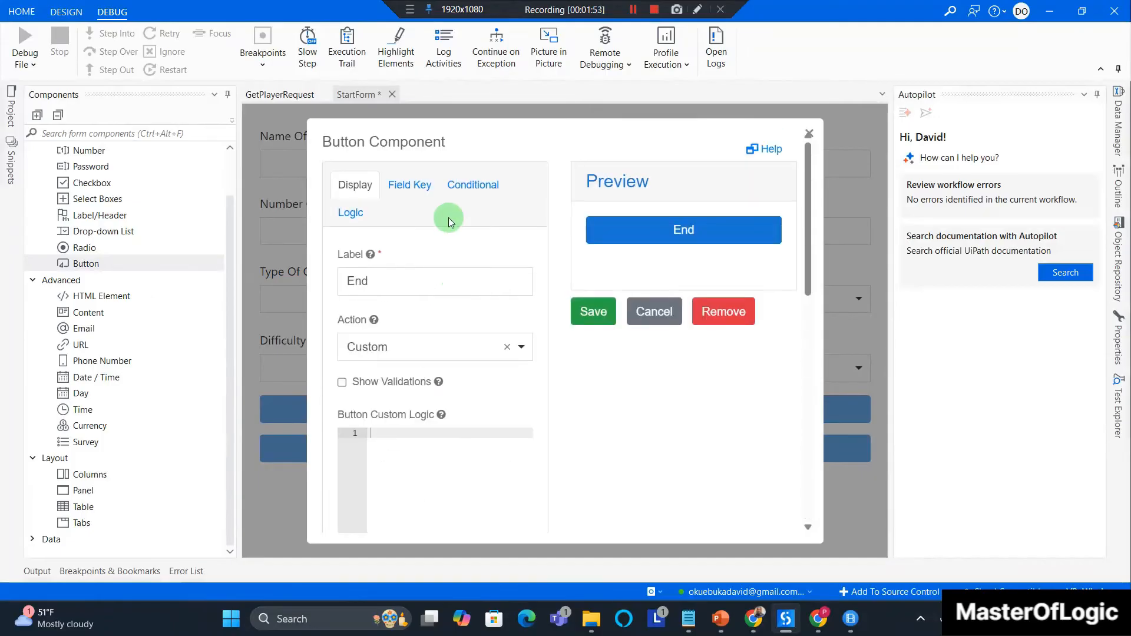
Set the End button's property name to EndButton.
left_click(428, 185)
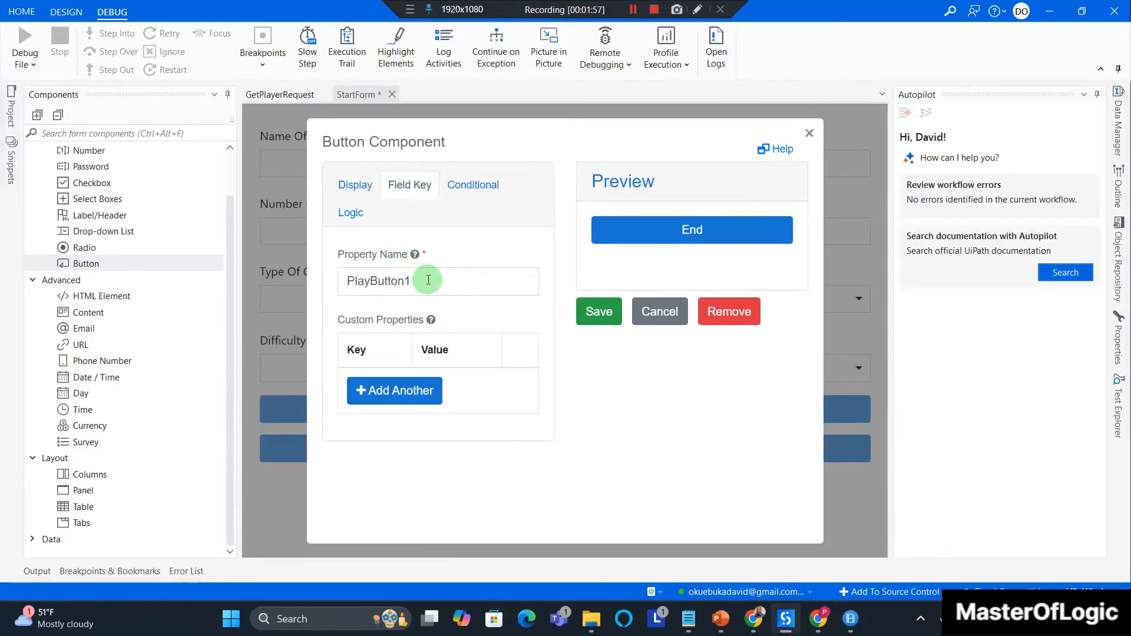
left_click_drag(428, 280, 332, 279)
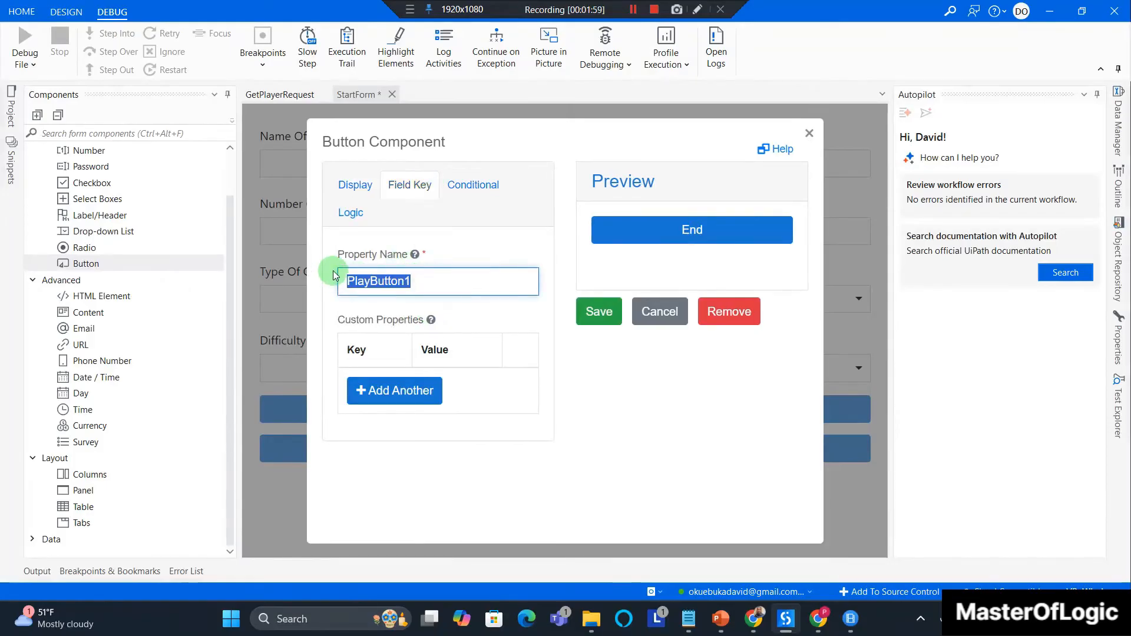
type("En")
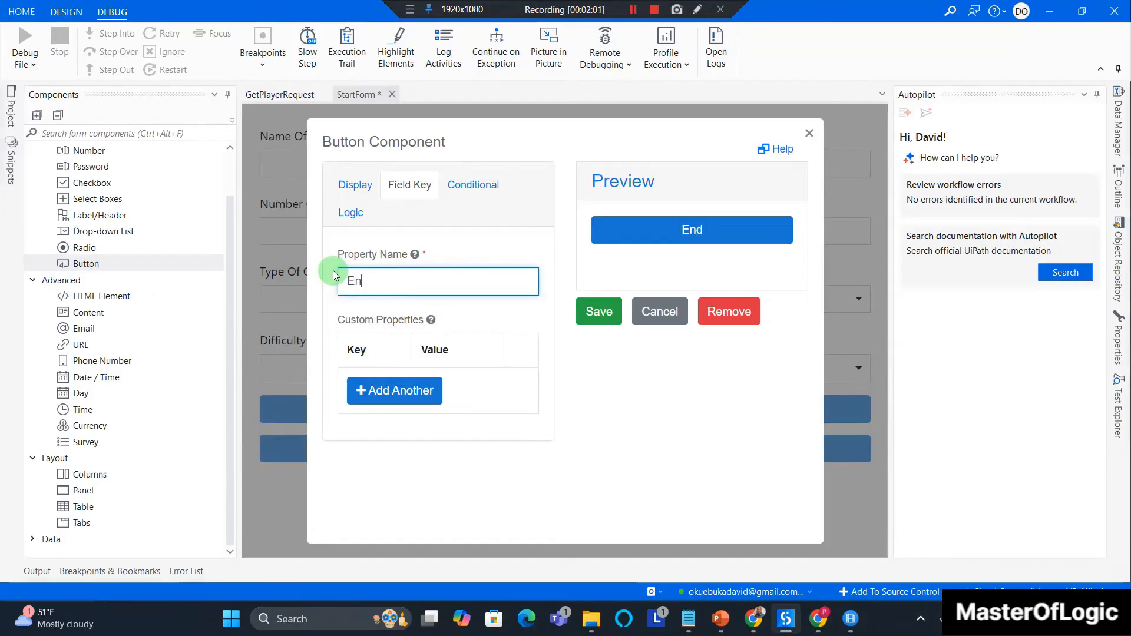
type("dBu")
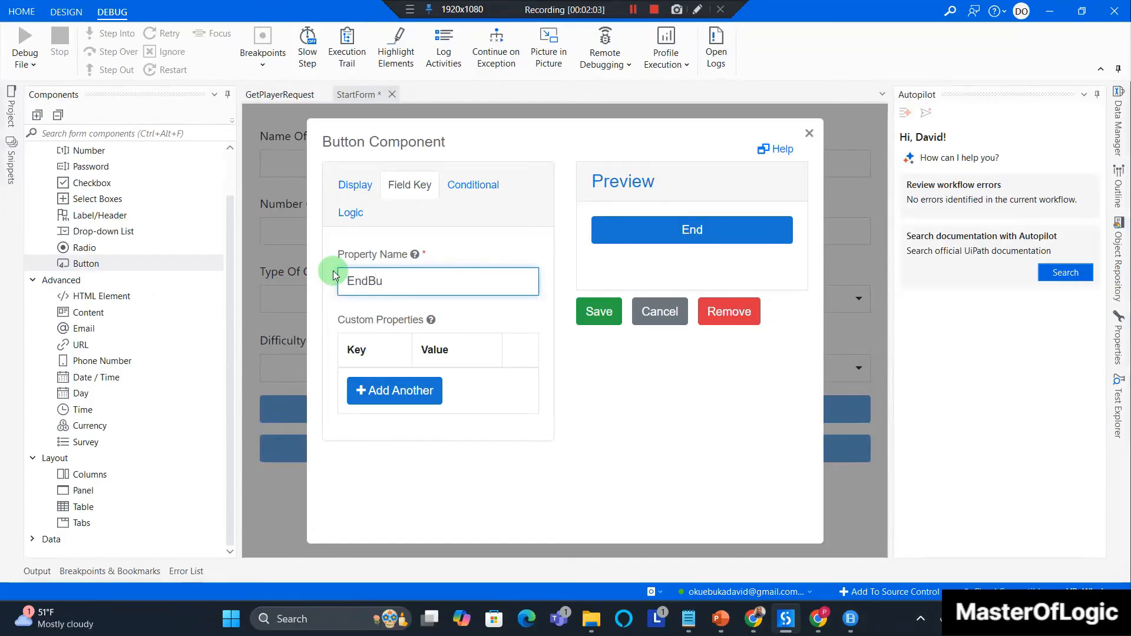
type("tton")
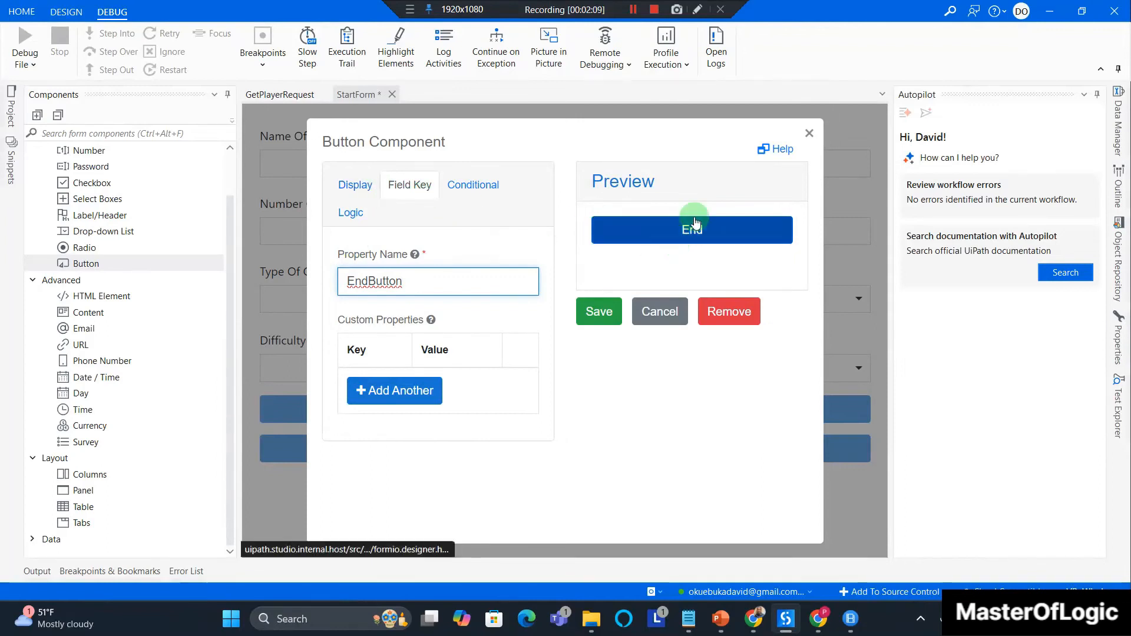
Set the End button's theme to Danger and save the component.
left_click(368, 186)
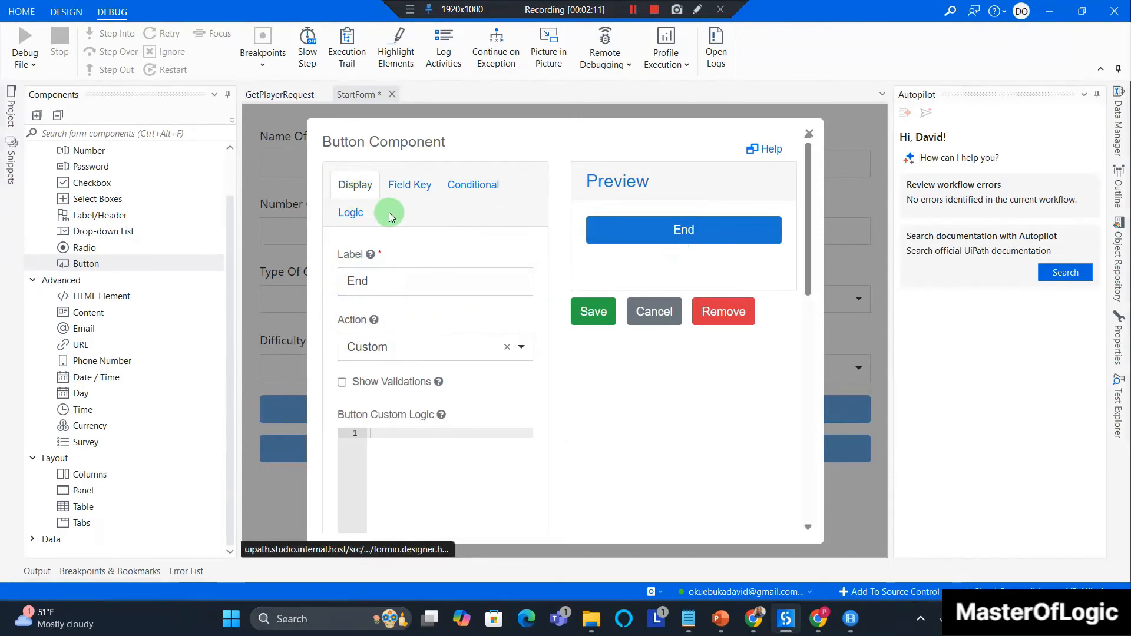
scroll(388, 265, "down", 5)
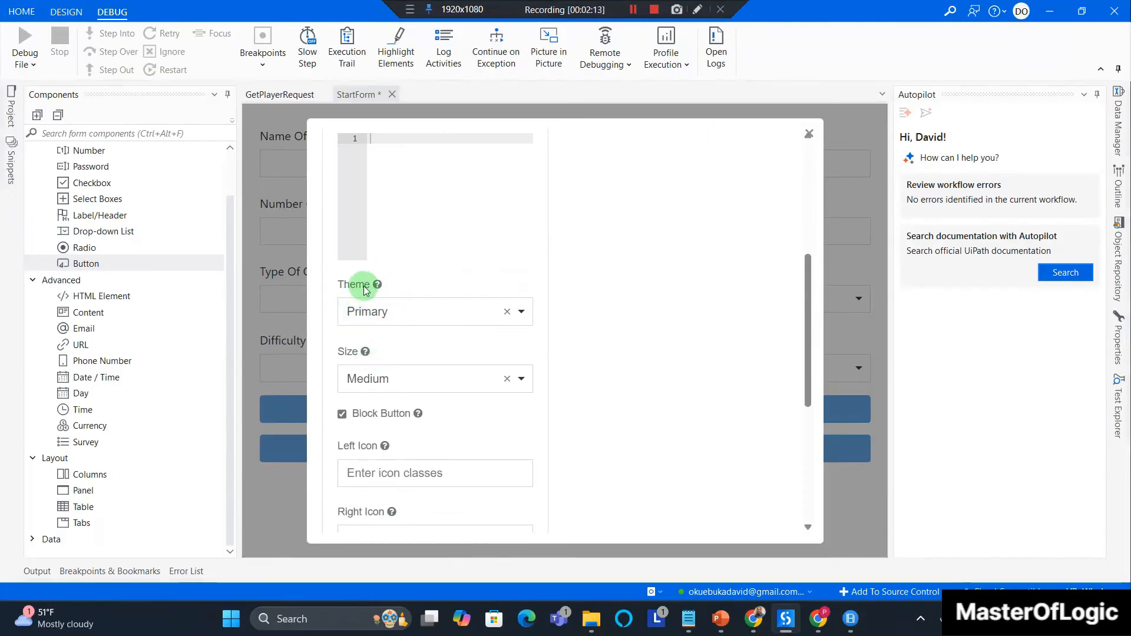
left_click(411, 309)
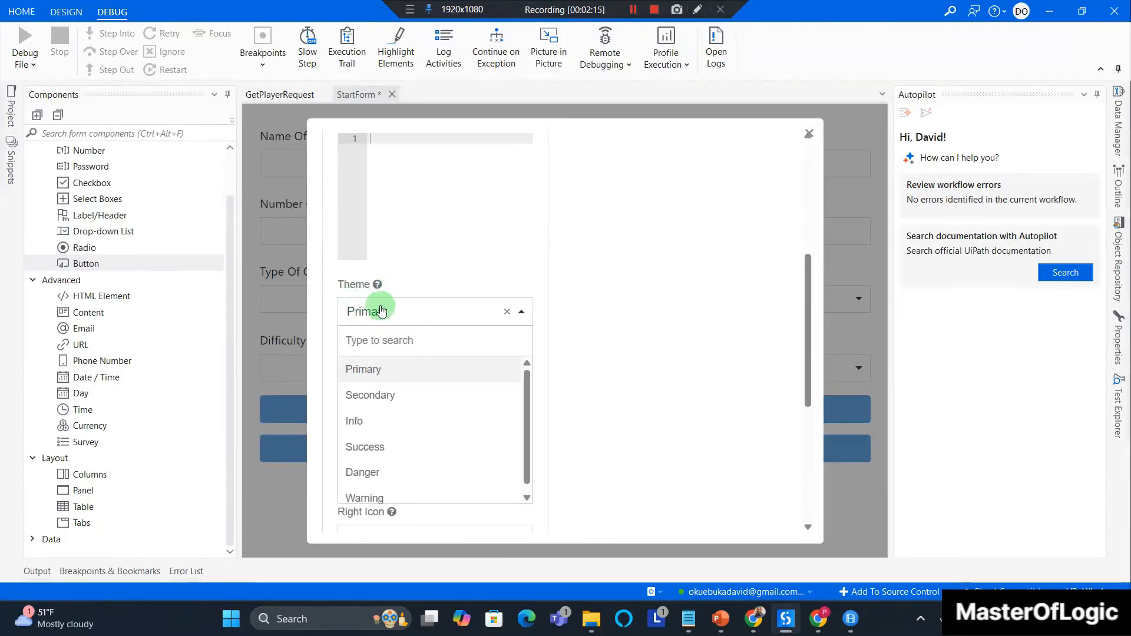
left_click(362, 472)
scroll(522, 313, "up", 5)
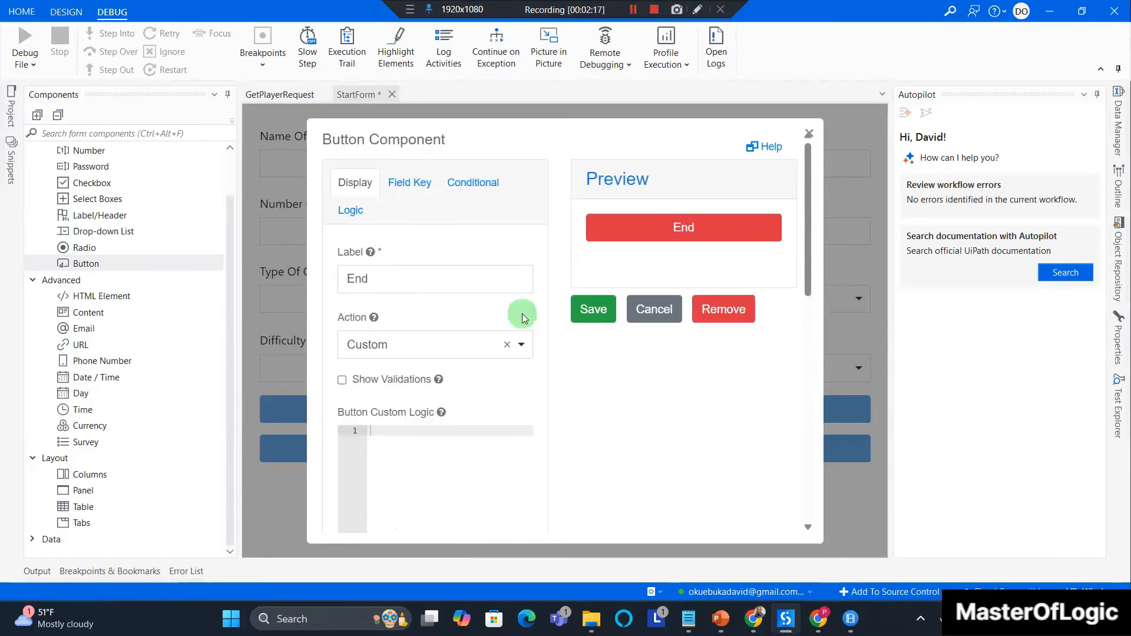
left_click(591, 310)
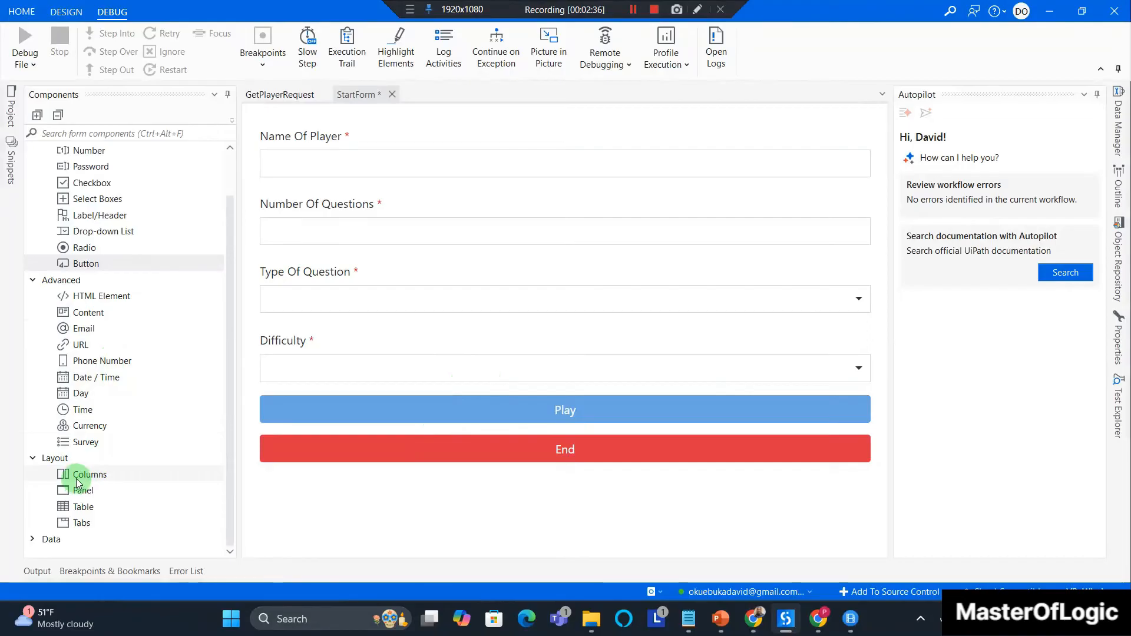
Add a two-column layout below Difficulty, placing Play in the first column and End in the second, and save the form.
left_click_drag(78, 474, 372, 397)
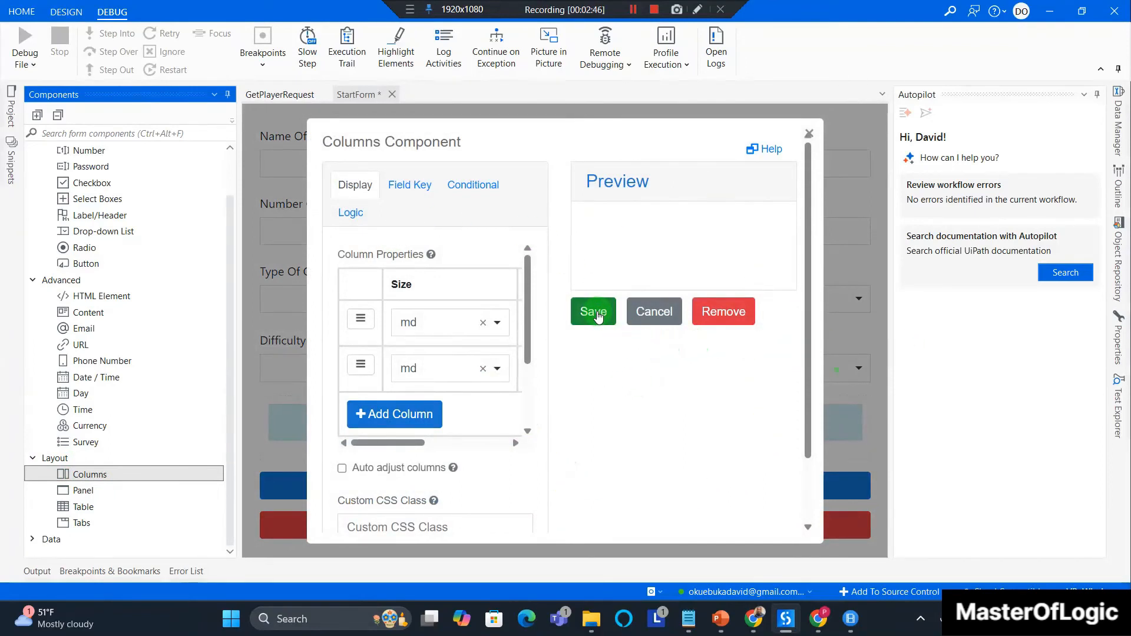
left_click(595, 314)
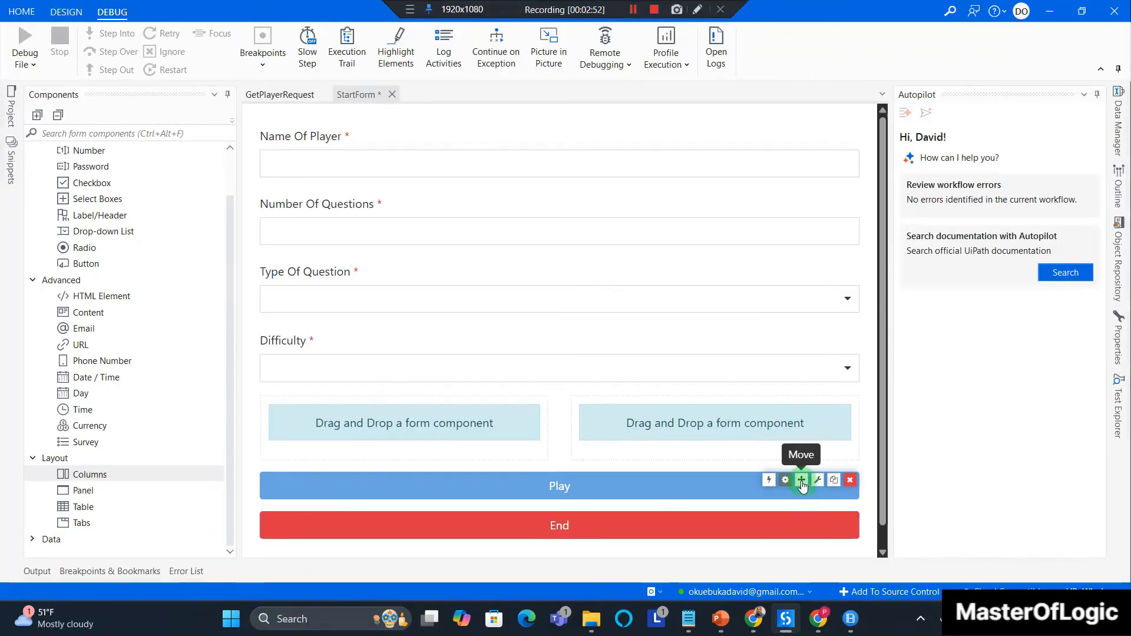
left_click_drag(804, 487, 435, 456)
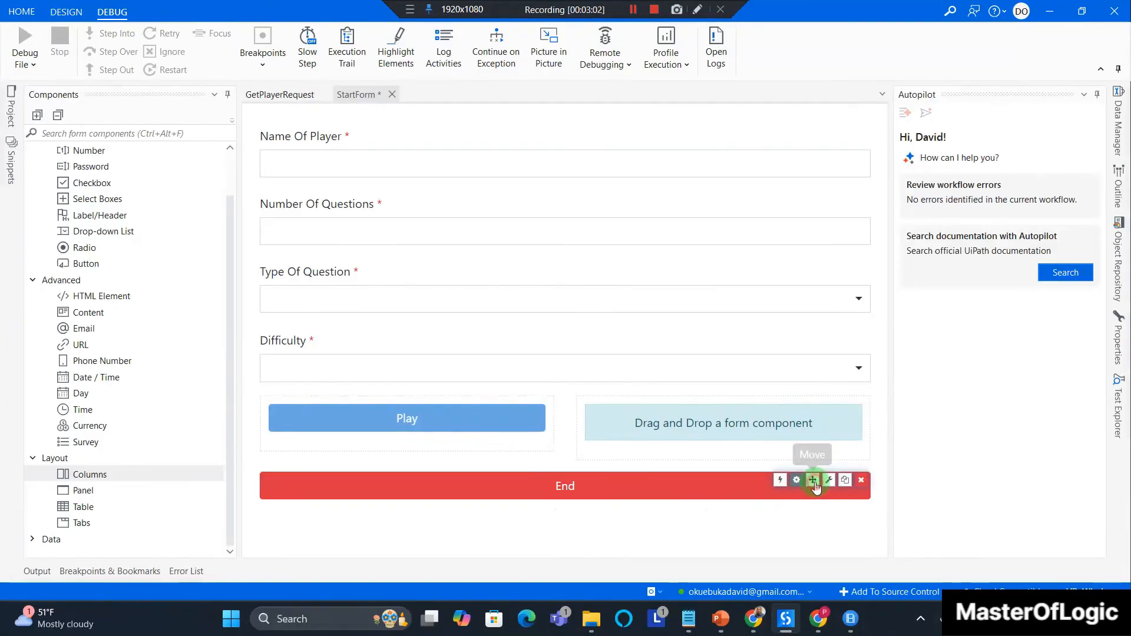
left_click_drag(816, 487, 814, 431)
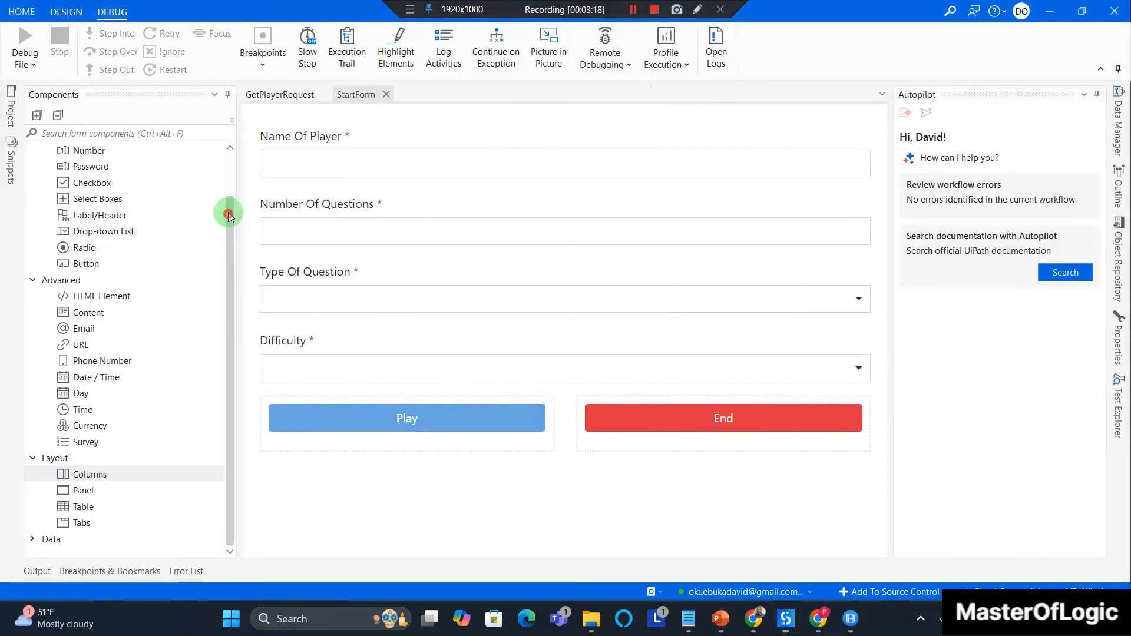
Add a Label/Header above Name Of Player with size Header - High and content Quiz Bot, and save the component.
left_click_drag(229, 218, 227, 164)
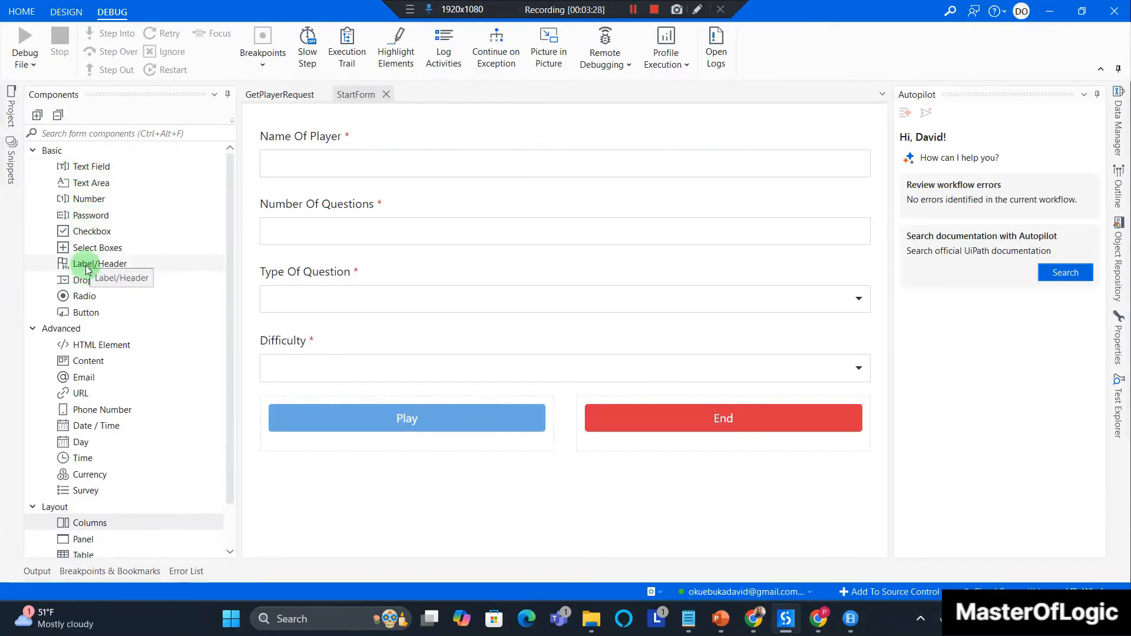
left_click_drag(87, 270, 366, 135)
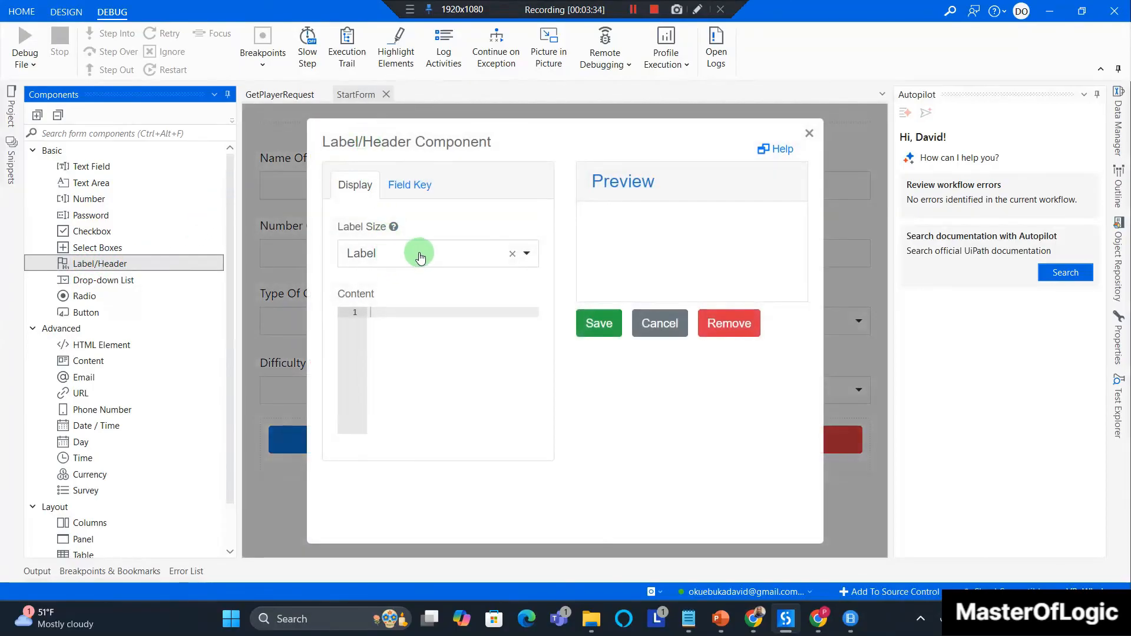
left_click(400, 255)
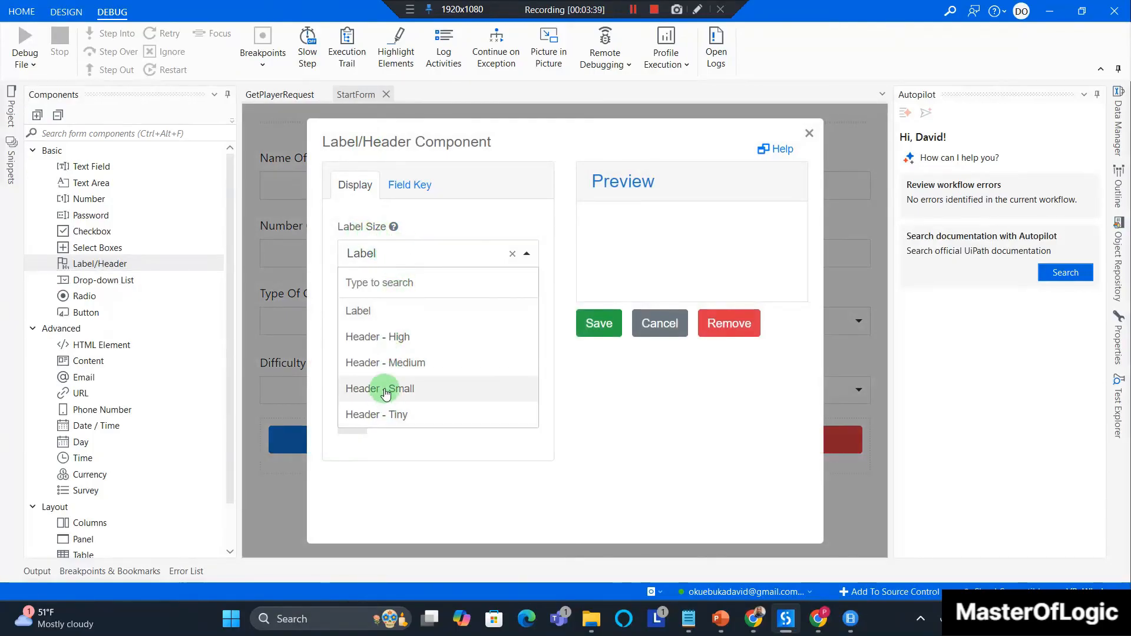
left_click(379, 346)
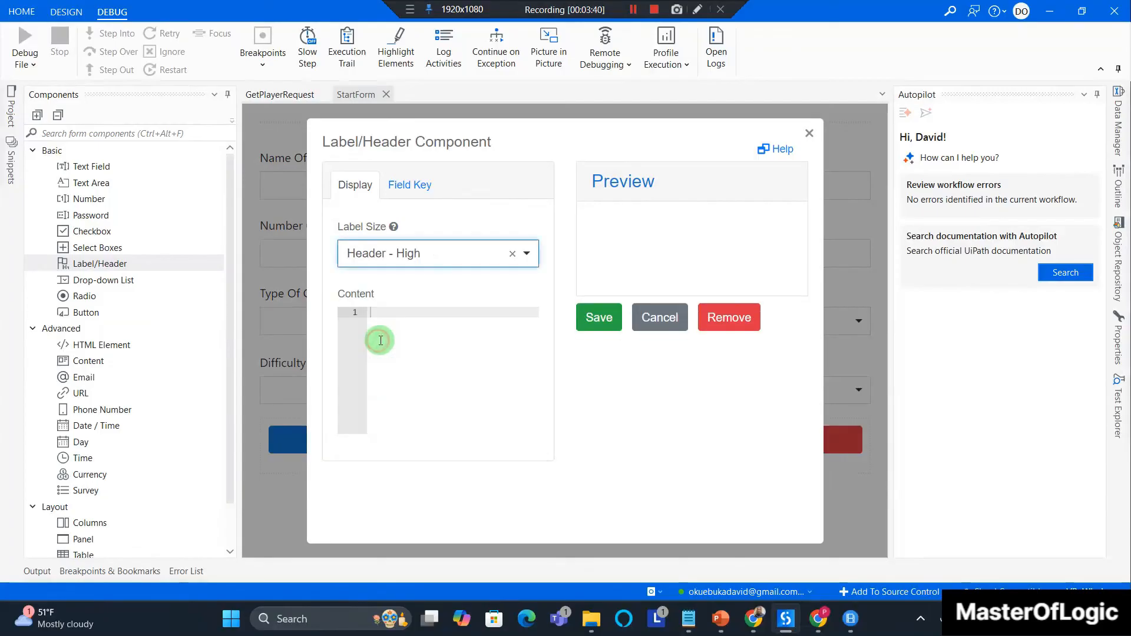
left_click(385, 320)
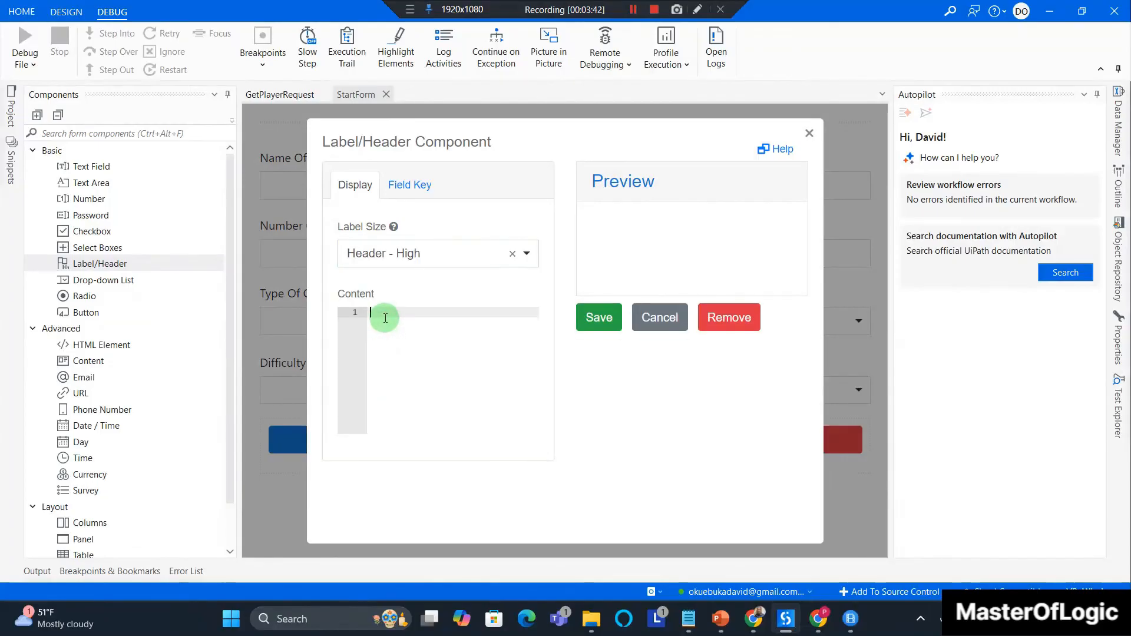
type("Quiz Bot")
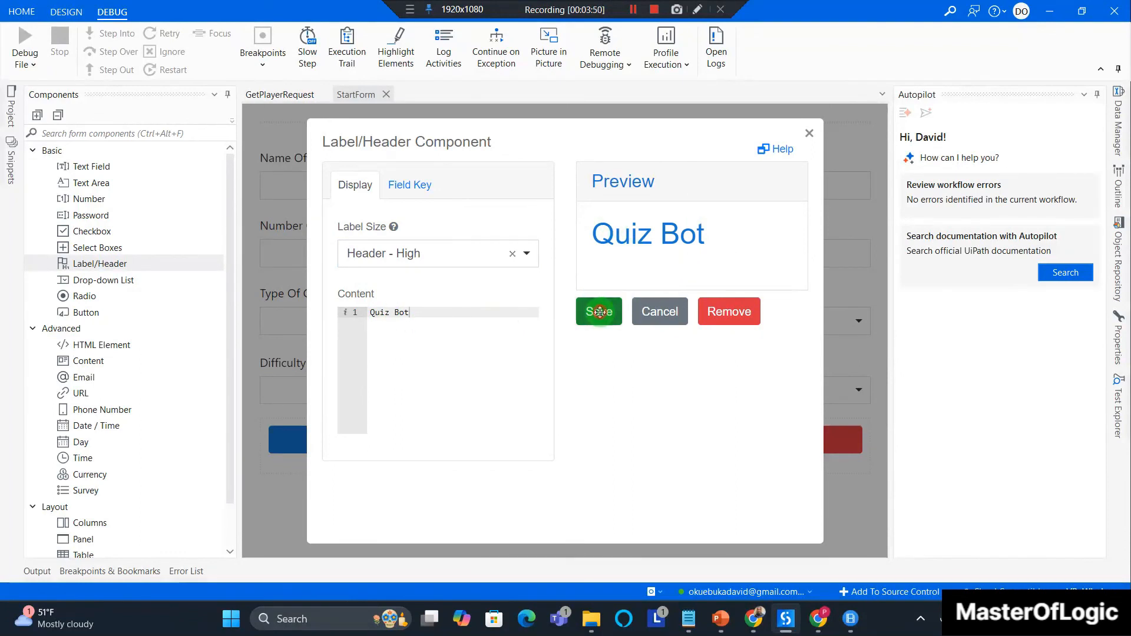
left_click(599, 312)
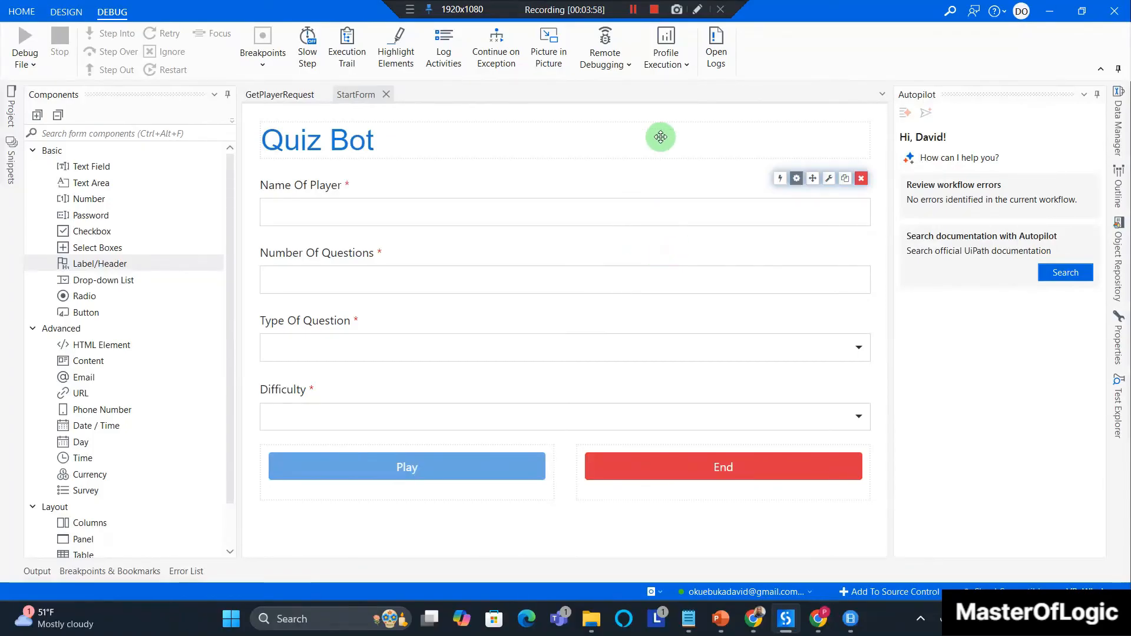
left_click(654, 9)
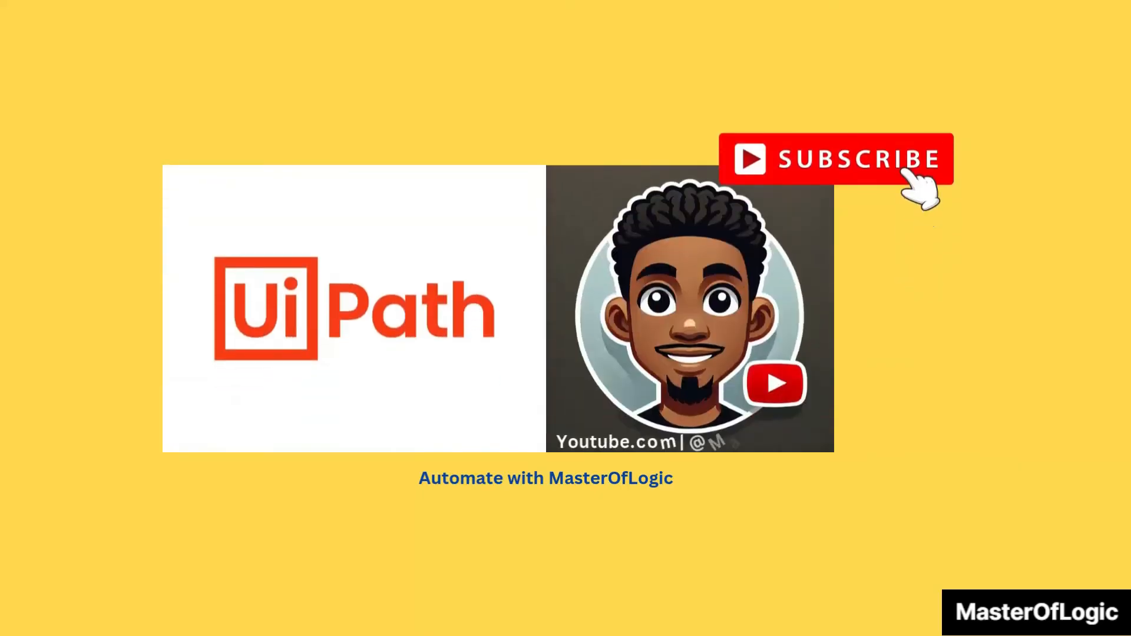